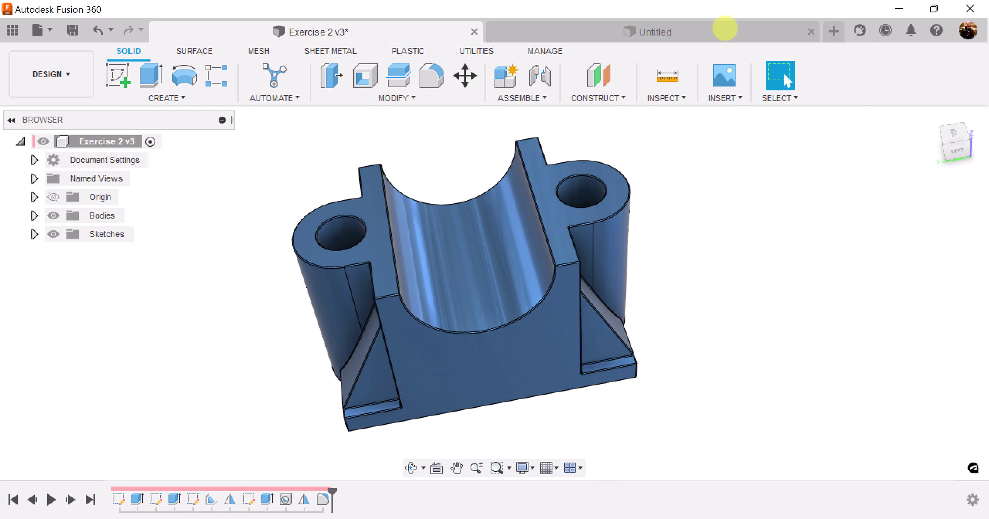
Bring the blank Untitled design to the front, leaving the finished Exercise 2 part.
left_click(725, 28)
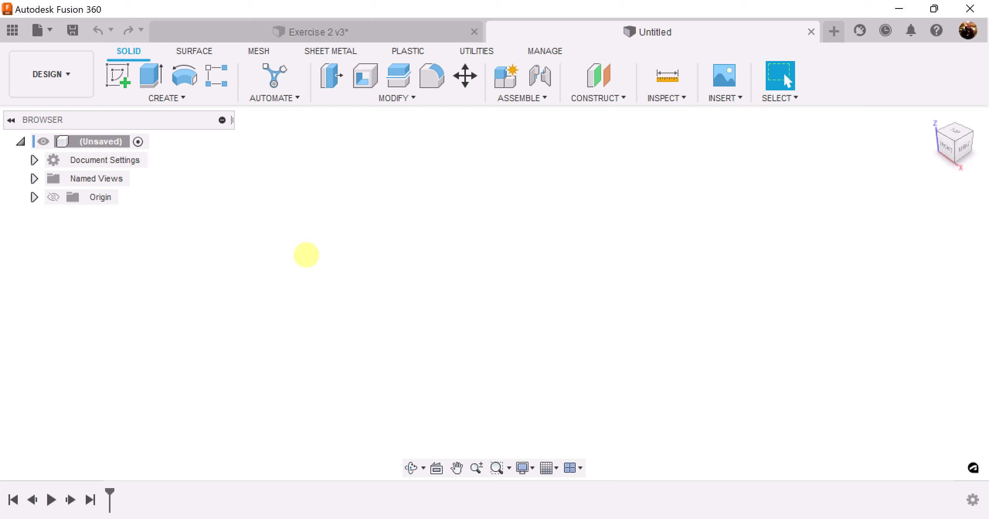
Add a Standard component named Component1 under the unsaved root.
right_click(101, 142)
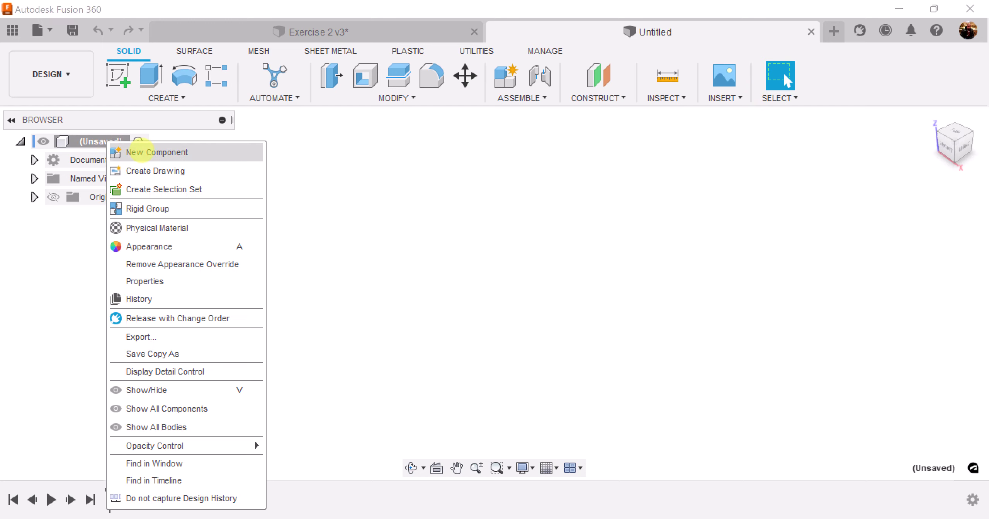
left_click(140, 152)
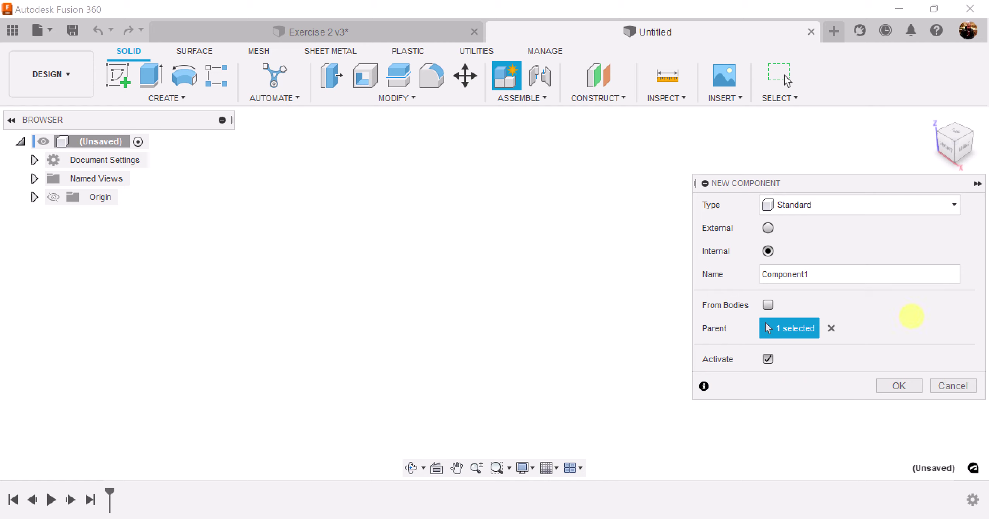
left_click(950, 203)
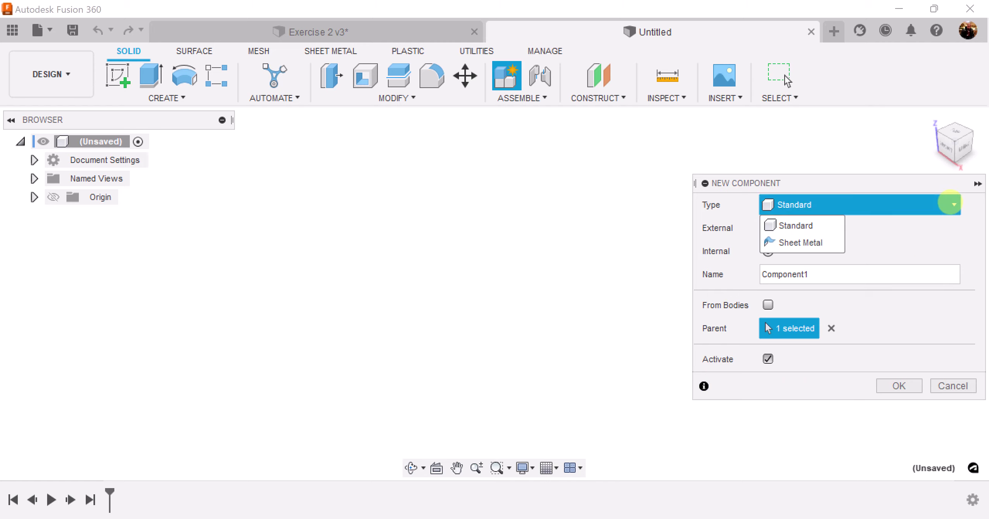
left_click(951, 203)
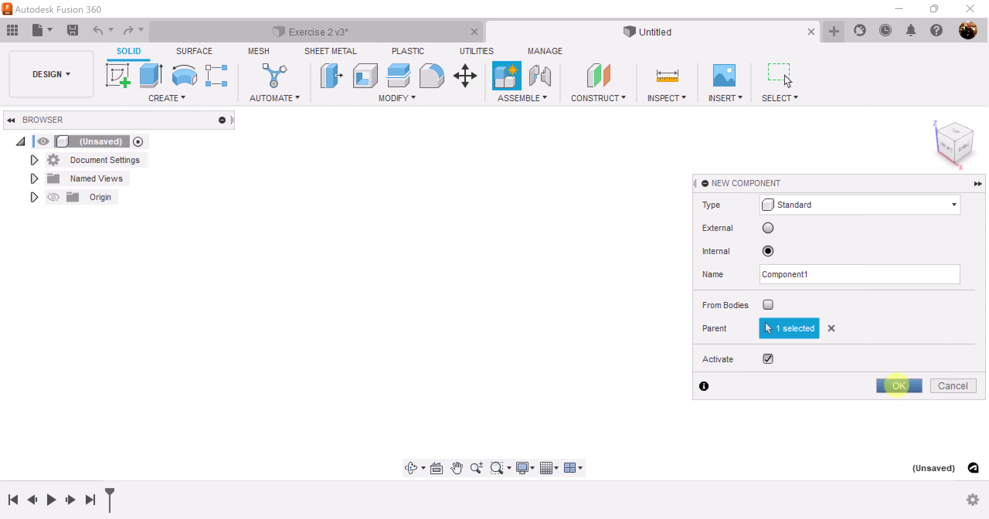
left_click(899, 386)
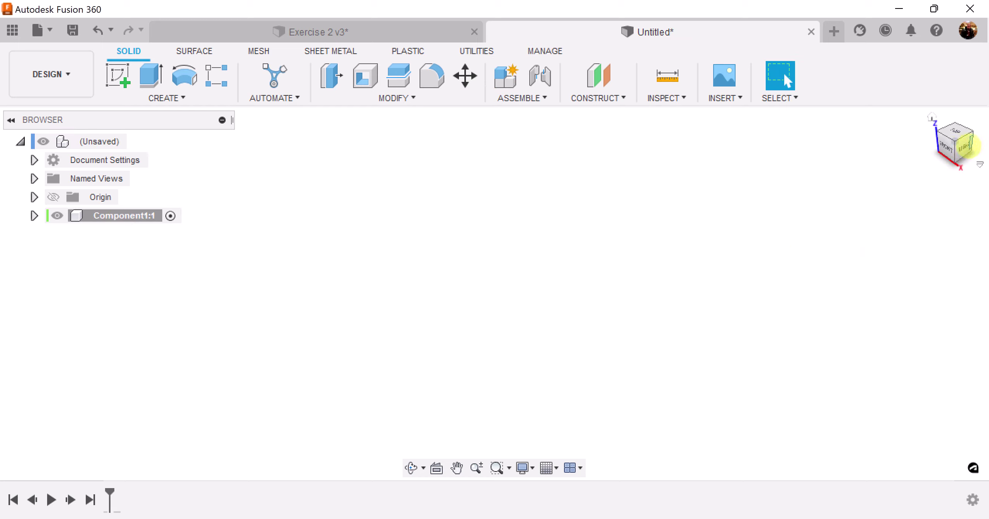
In the RIGHT view, start a sketch on an origin plane with an 80 mm vertical line from the origin.
left_click(963, 146)
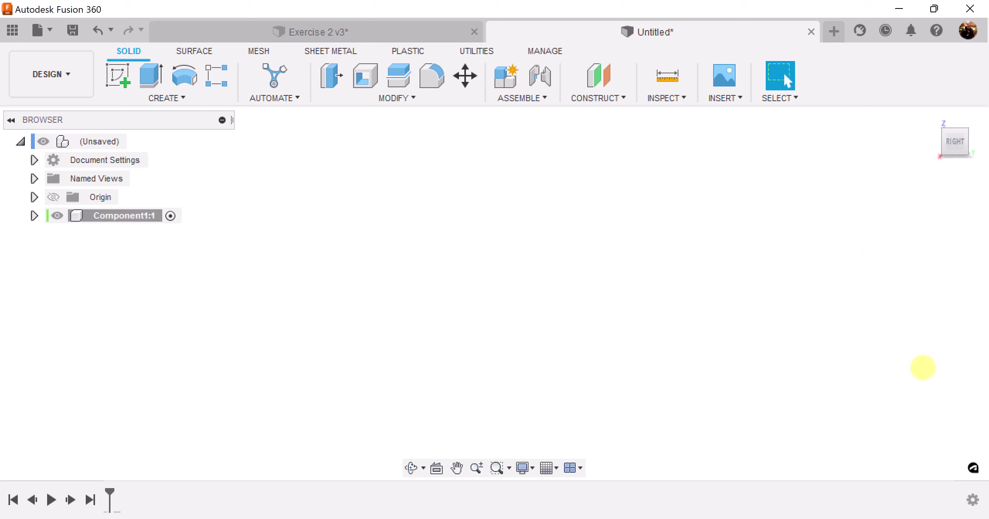
left_click(117, 74)
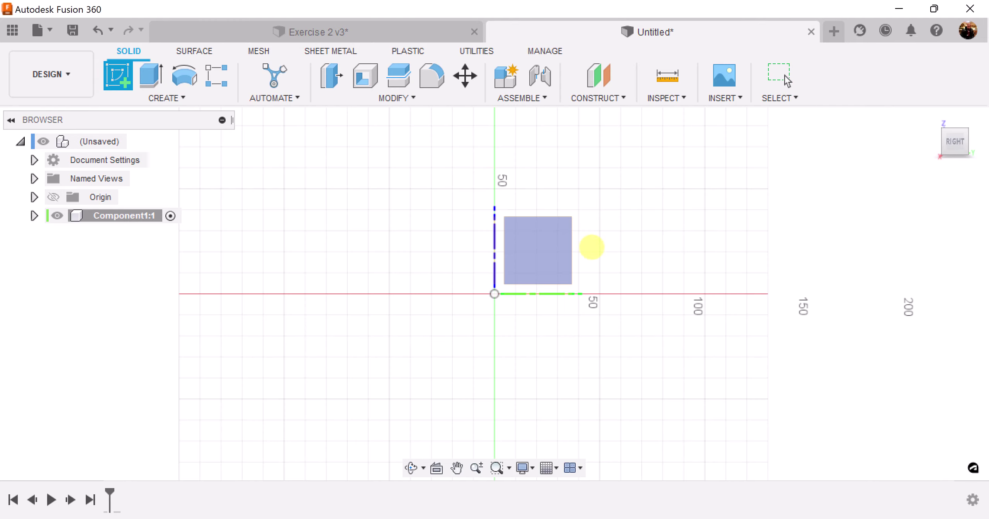
left_click(528, 255)
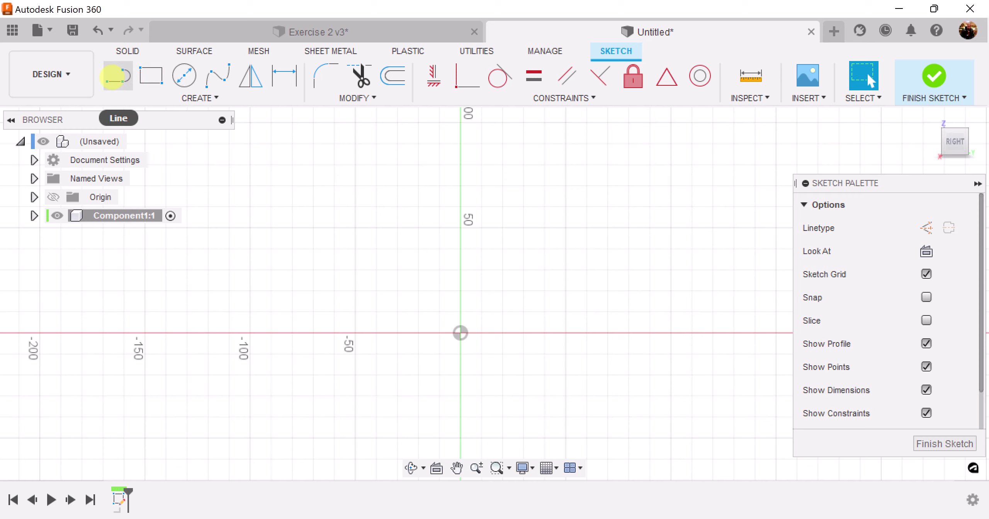
left_click(115, 76)
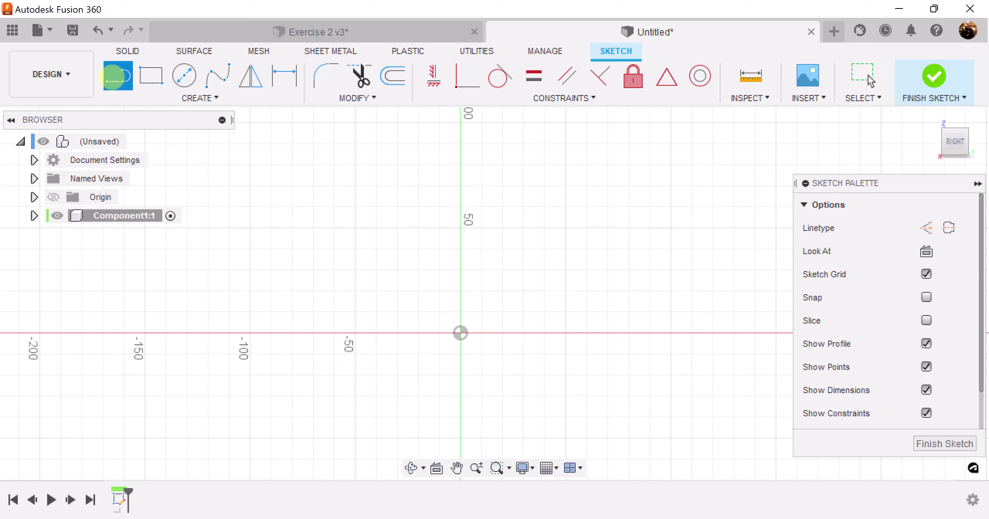
left_click(460, 333)
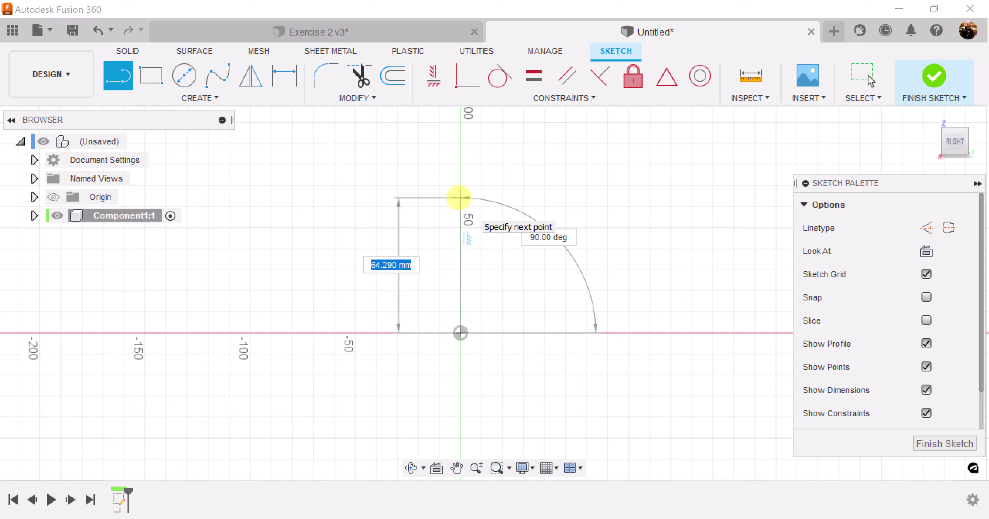
type("80")
key("Return")
key("Escape")
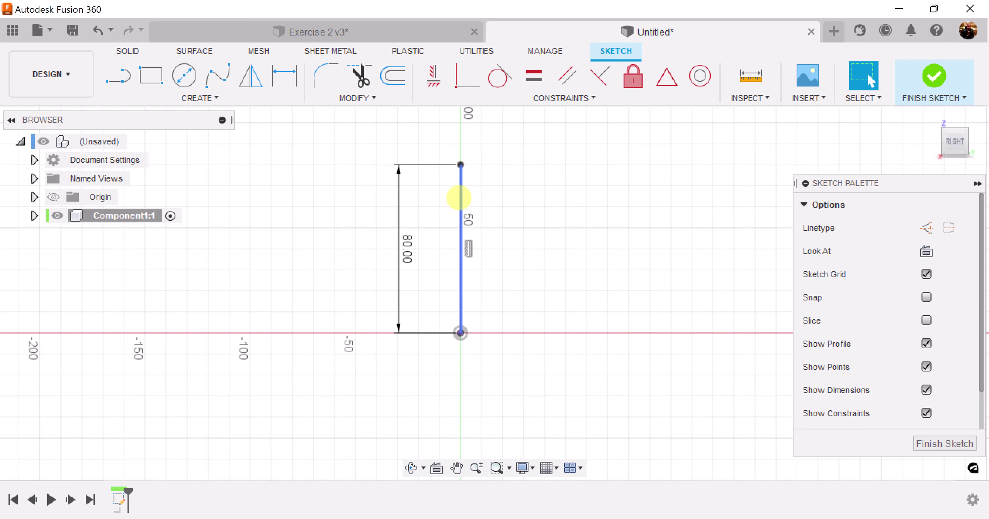
left_click_drag(400, 243, 429, 243)
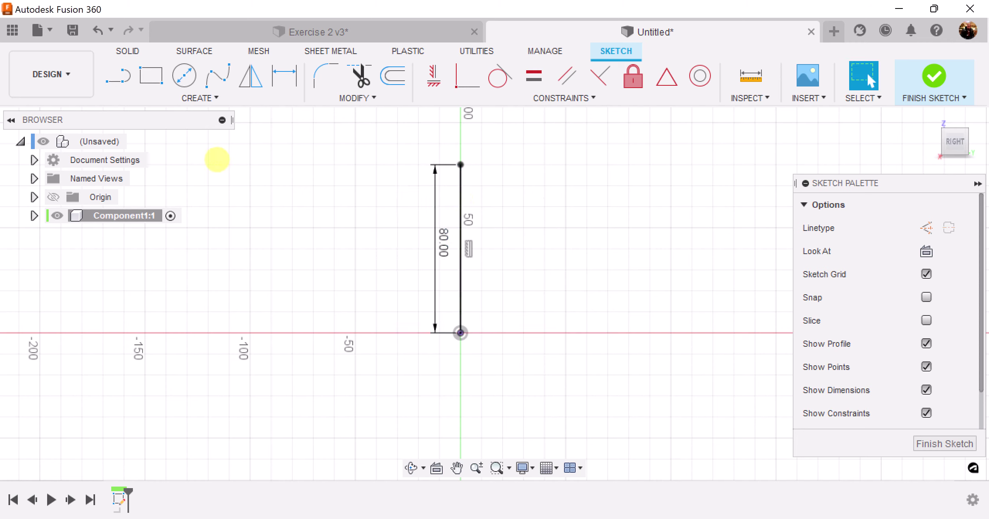
Draw the 40 mm top segment and close the L outline with an angled toe at the origin.
left_click(118, 75)
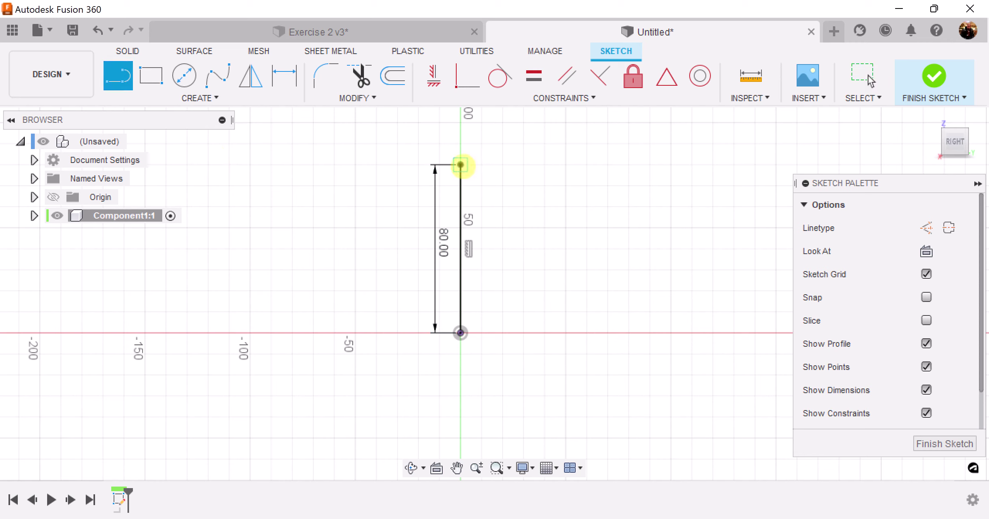
left_click(460, 165)
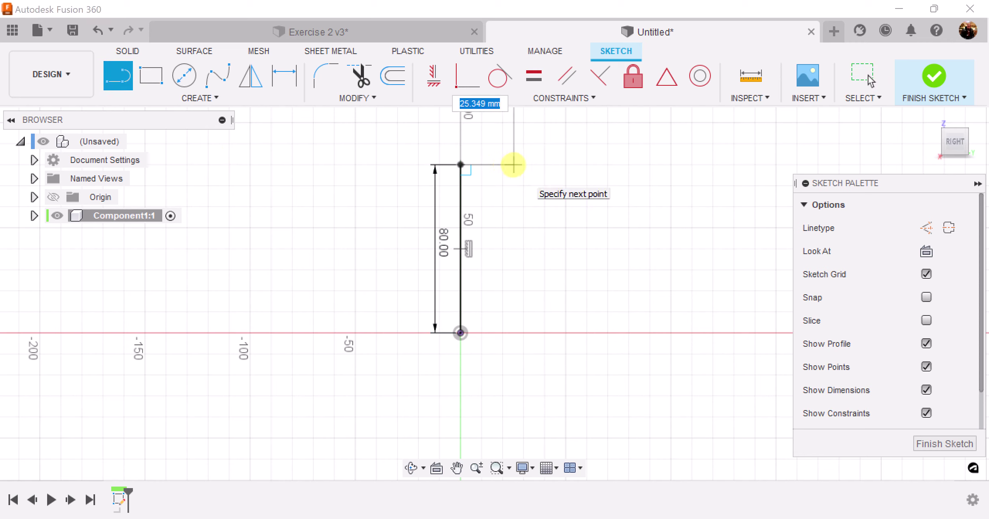
type("40")
key("Tab")
left_click(512, 165)
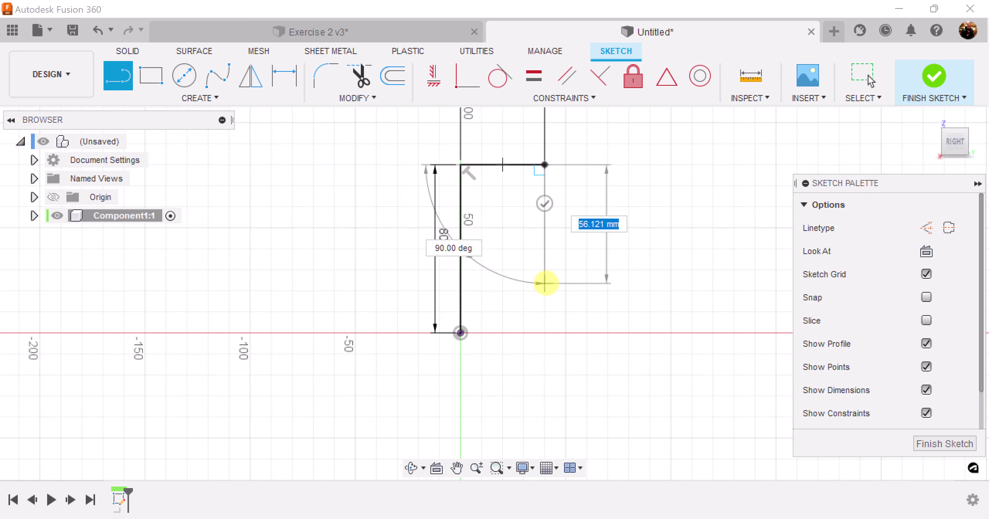
left_click(545, 297)
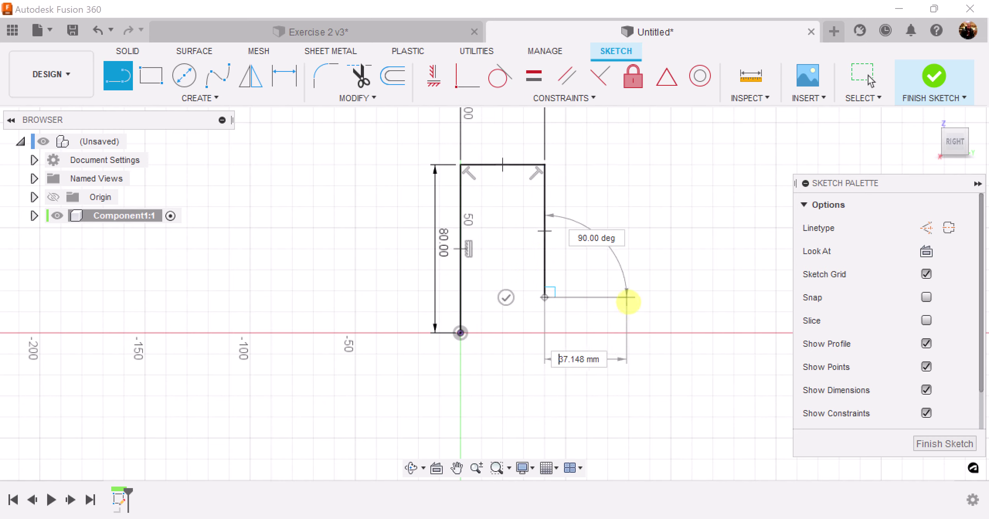
left_click(644, 298)
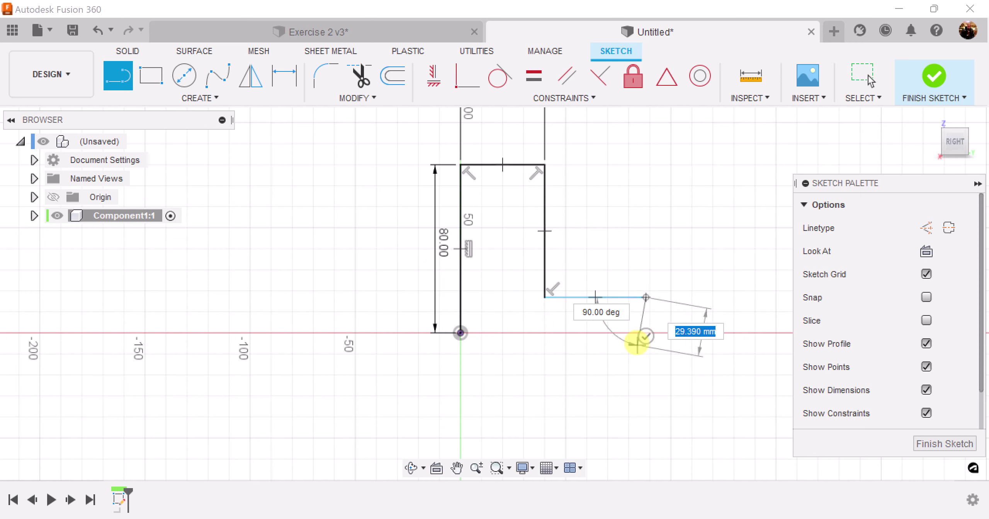
left_click(662, 332)
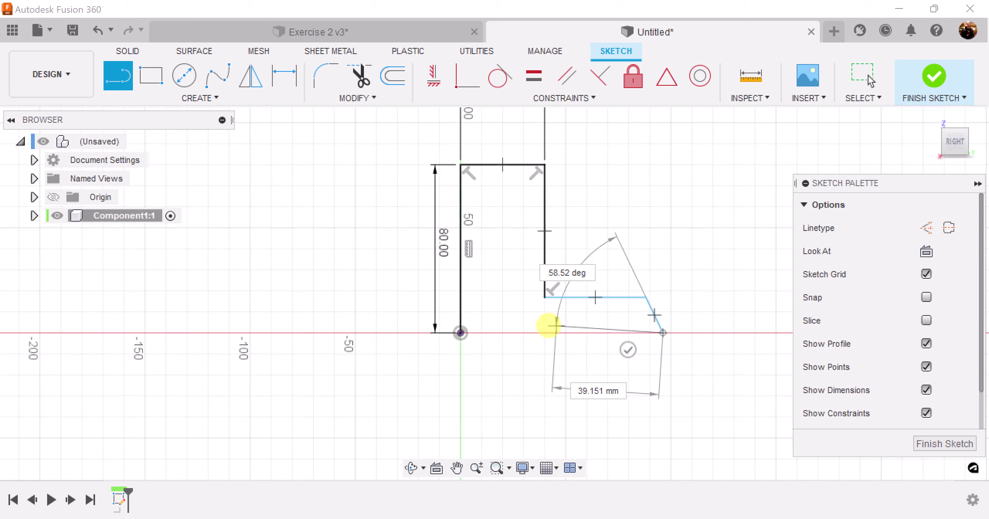
left_click(460, 333)
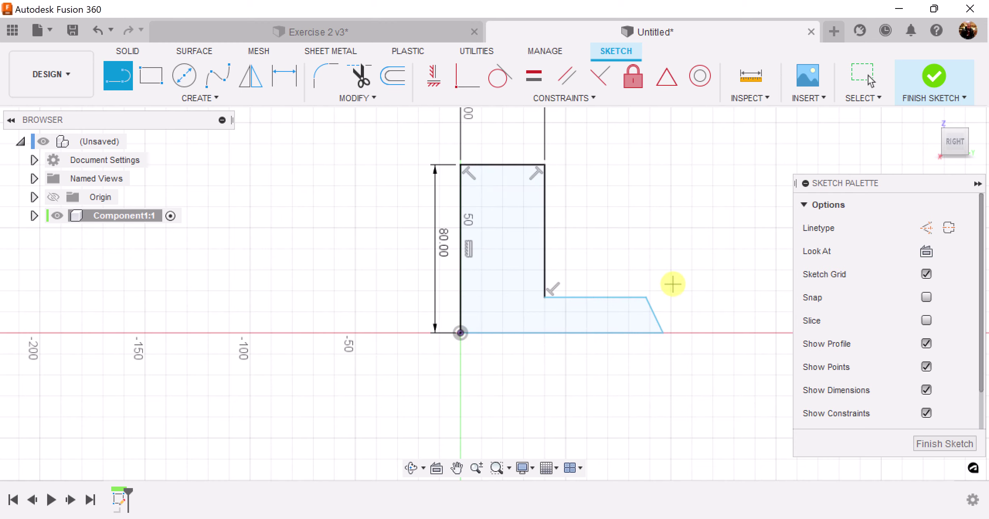
scroll(672, 284, "up", 1)
middle_click_drag(672, 284, 567, 281)
scroll(472, 264, "up", 2)
middle_click_drag(477, 265, 558, 280)
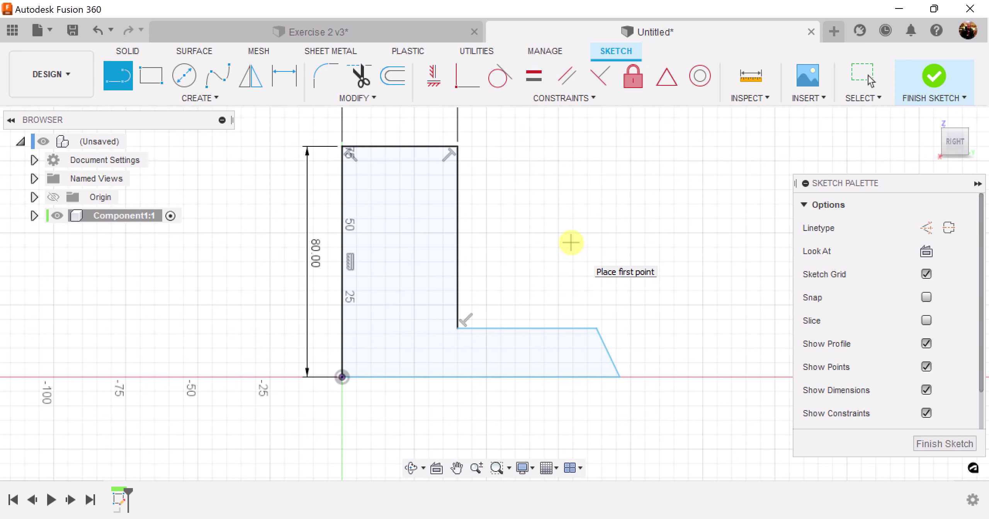
Dimension the bottom line to 65 mm and the step height to 10 mm.
left_click(870, 81)
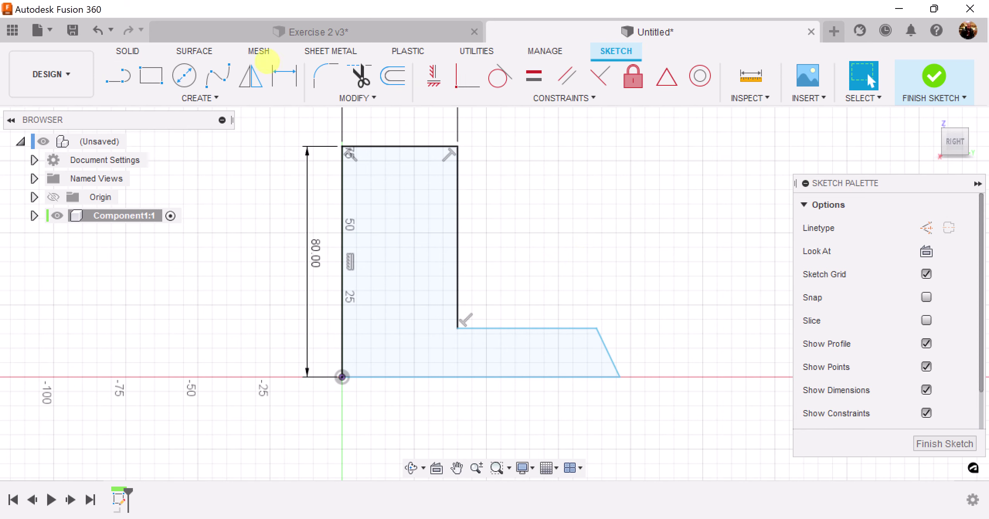
left_click(284, 75)
scroll(556, 267, "down", 2)
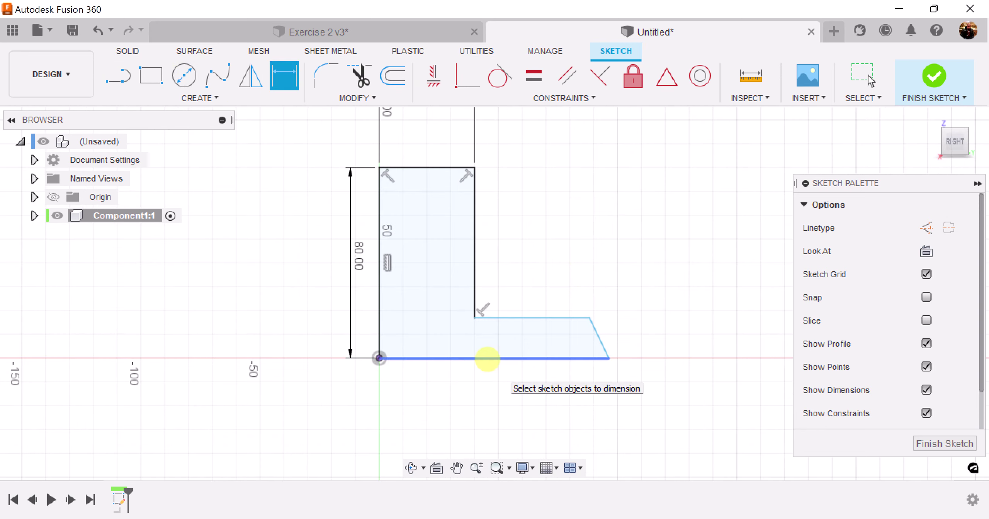
left_click(485, 357)
left_click(487, 384)
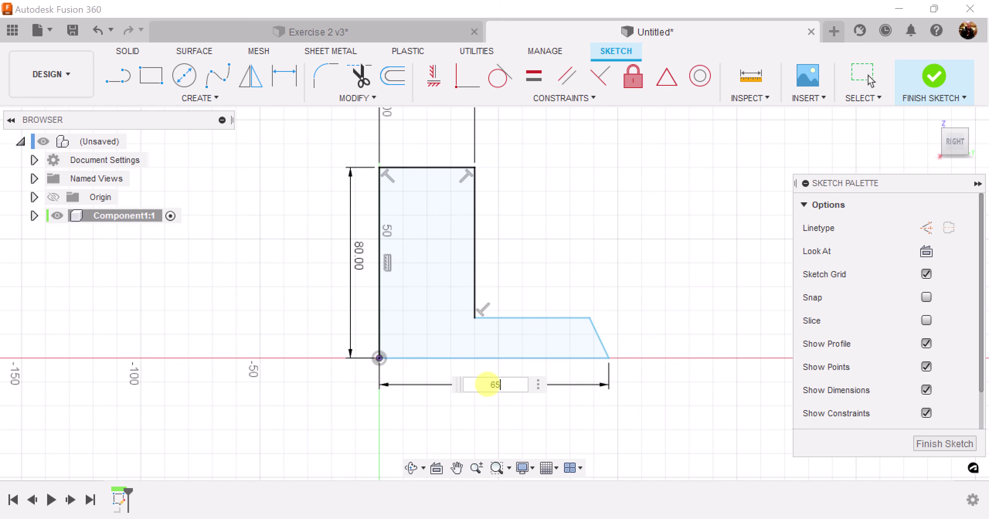
key("Return")
scroll(534, 357, "up", 1)
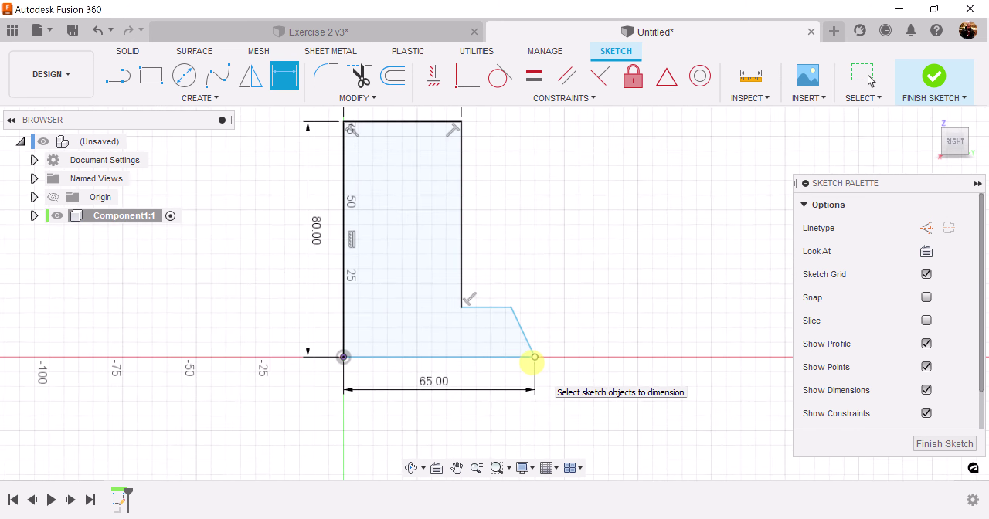
scroll(535, 357, "up", 2)
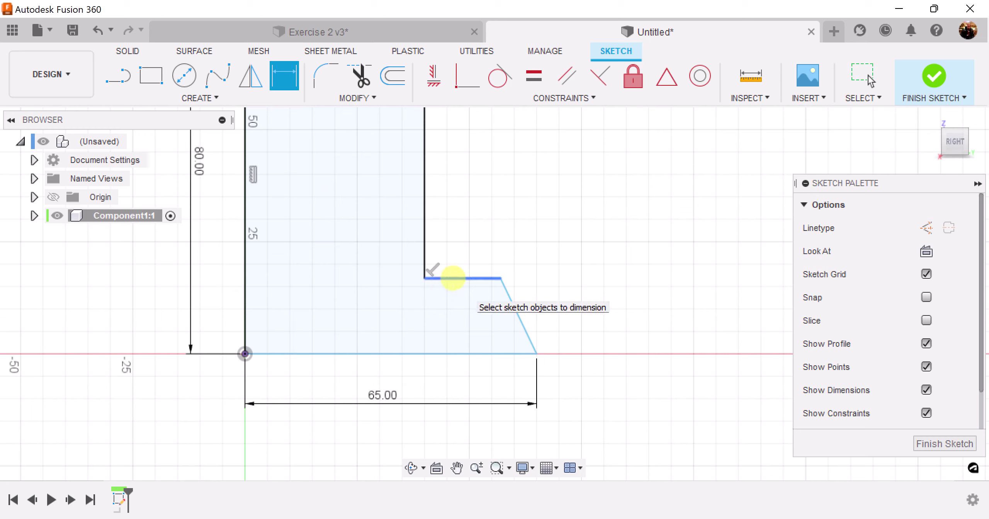
left_click(452, 277)
left_click(457, 354)
left_click(624, 335)
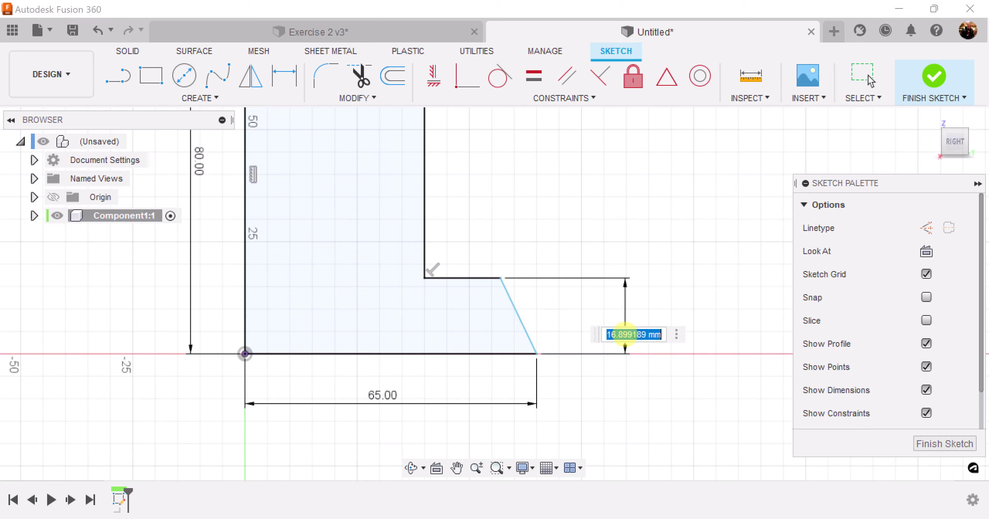
type("10")
key("Return")
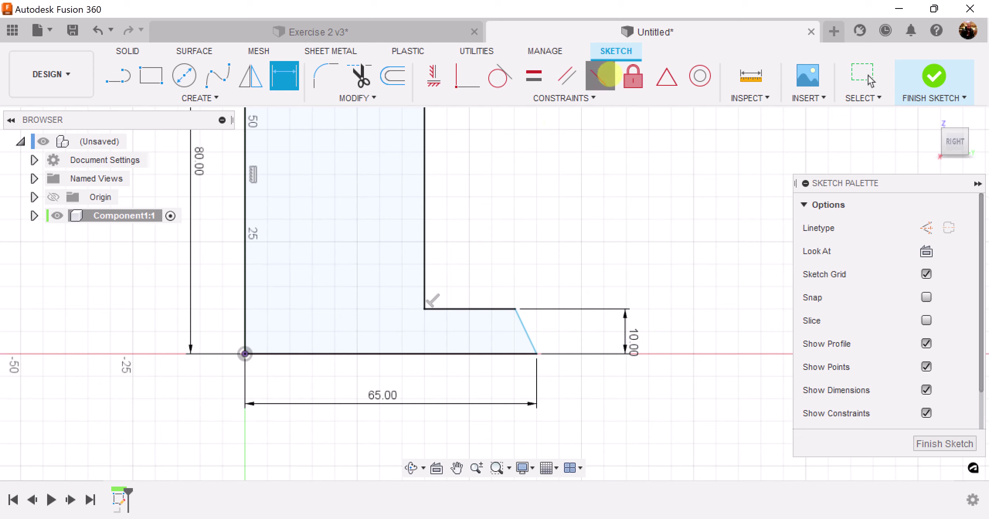
Make the slanted corner line perpendicular to the bottom edge.
left_click(600, 75)
left_click(520, 328)
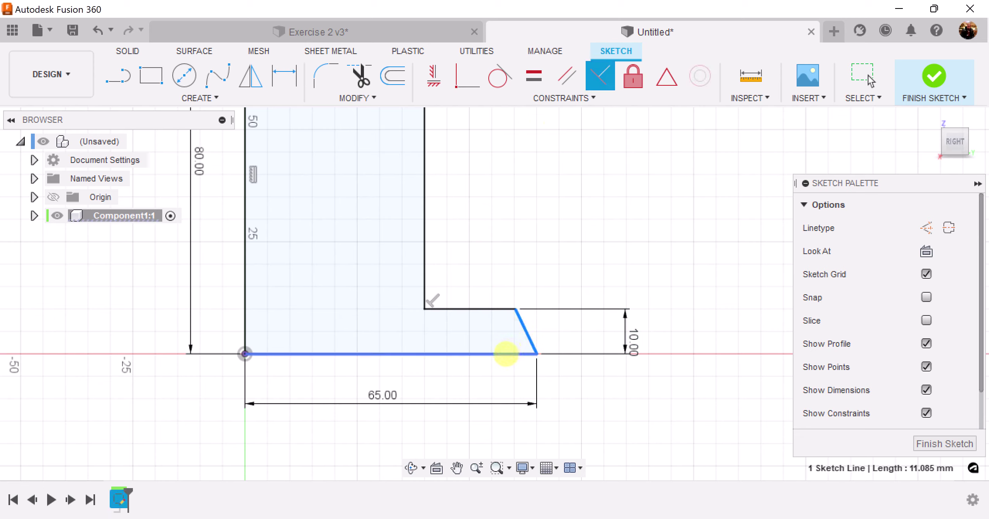
left_click(505, 353)
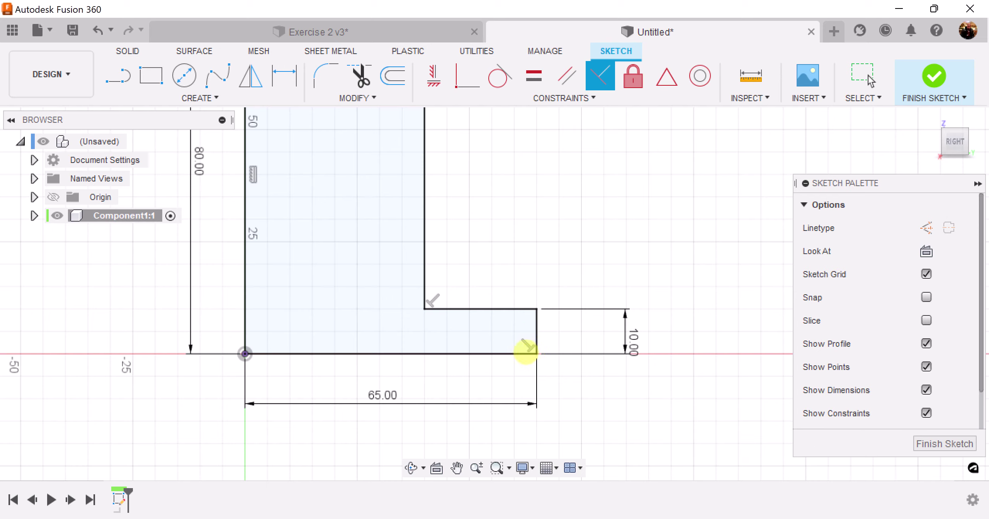
scroll(565, 347, "down", 4)
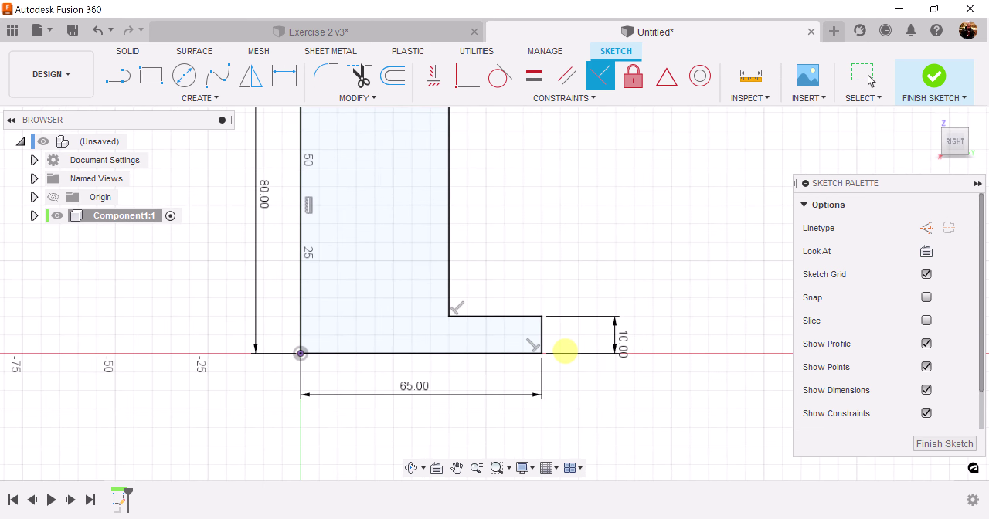
middle_click_drag(618, 292, 637, 340)
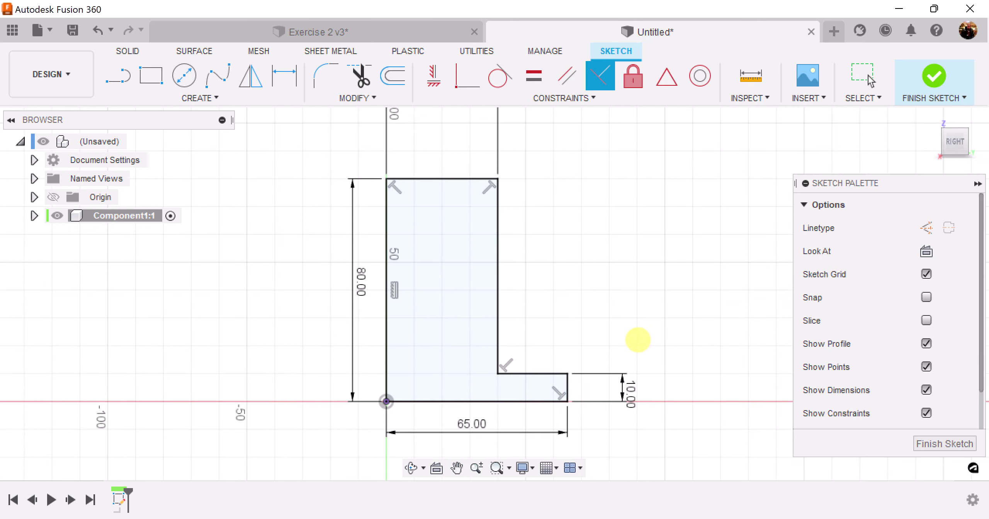
scroll(619, 305, "down", 1)
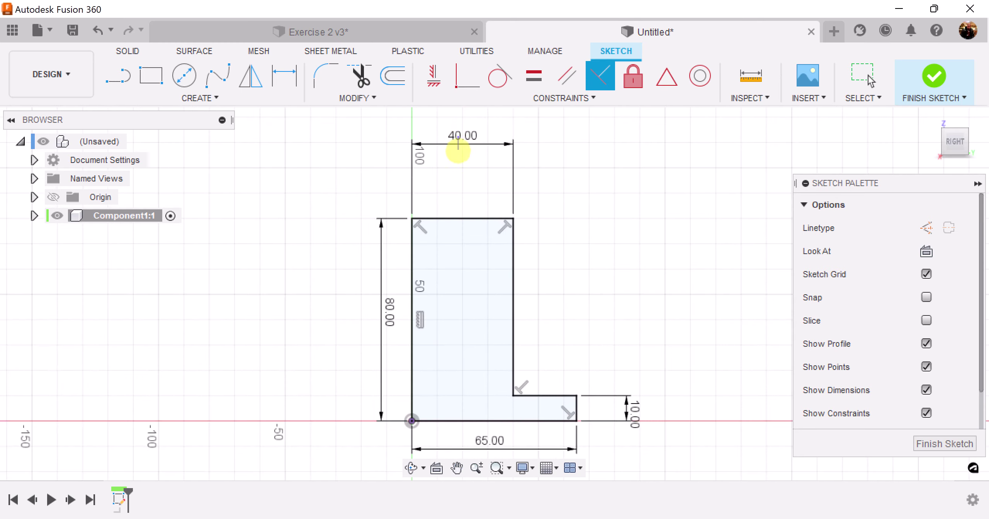
Convert the 80 mm left edge into a construction line, tidying the 40 mm dimension.
left_click(870, 80)
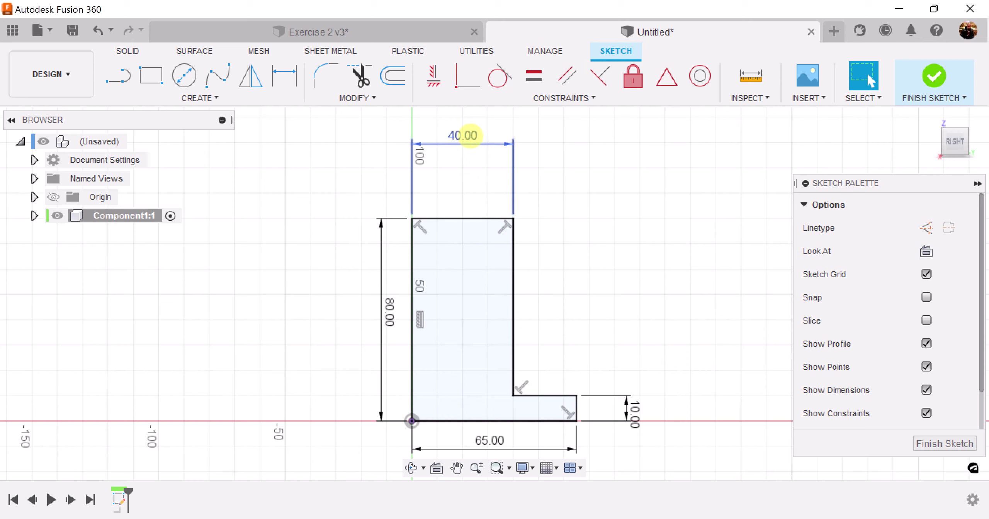
left_click_drag(468, 137, 467, 182)
scroll(629, 258, "up", 2)
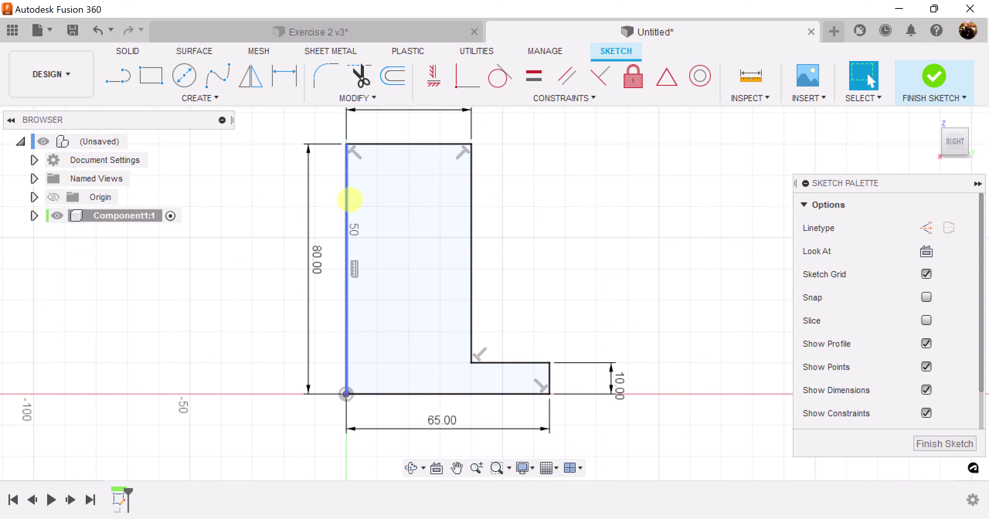
left_click(346, 200)
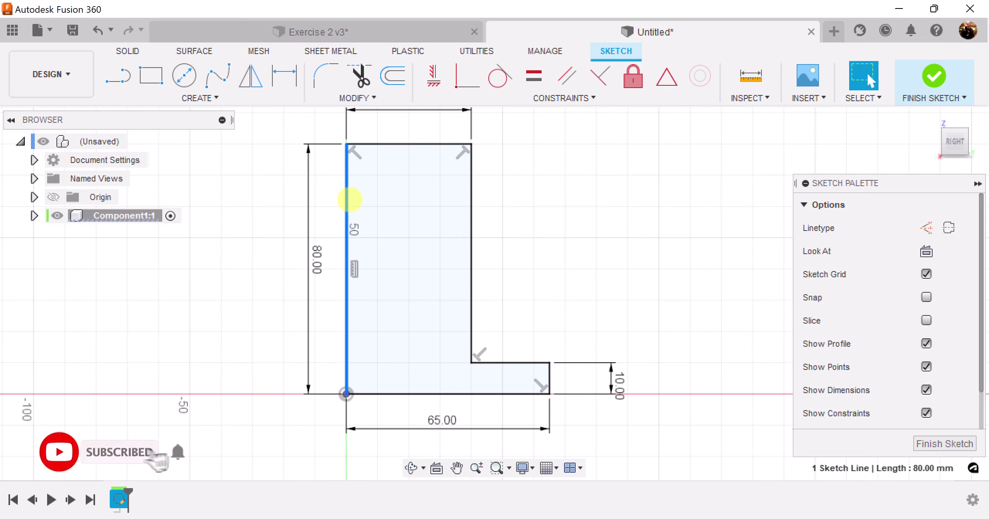
left_click(926, 228)
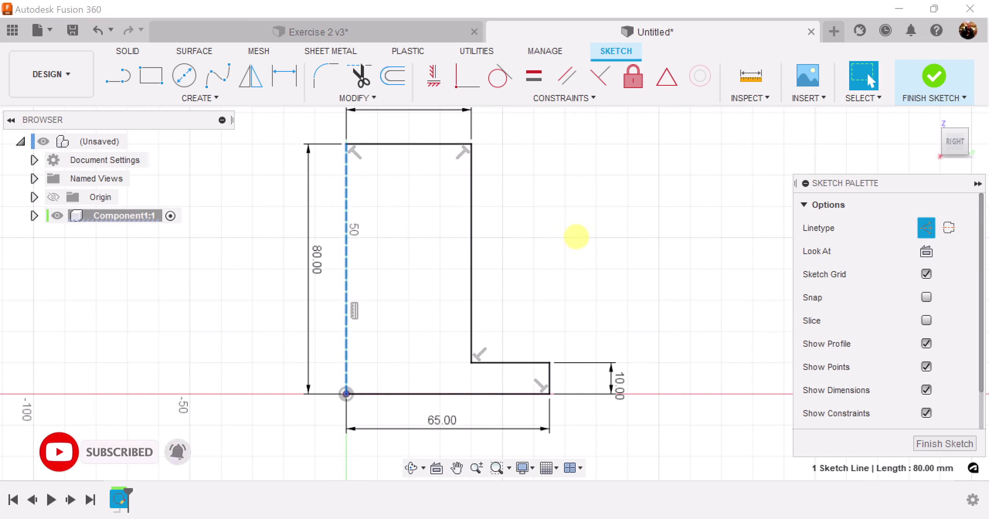
middle_click_drag(576, 236, 633, 260)
left_click(635, 267)
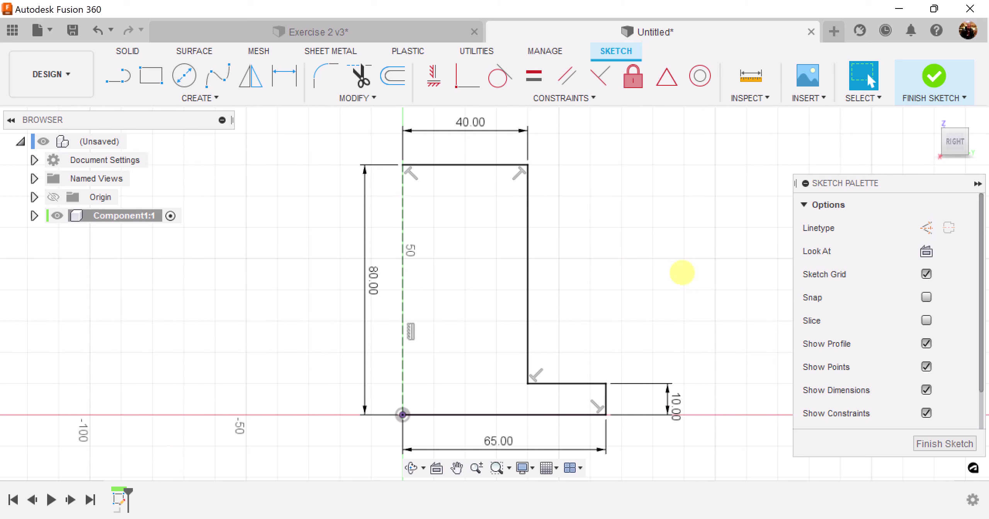
Mirror the five profile lines across the dashed 80 mm construction line.
left_click(249, 76)
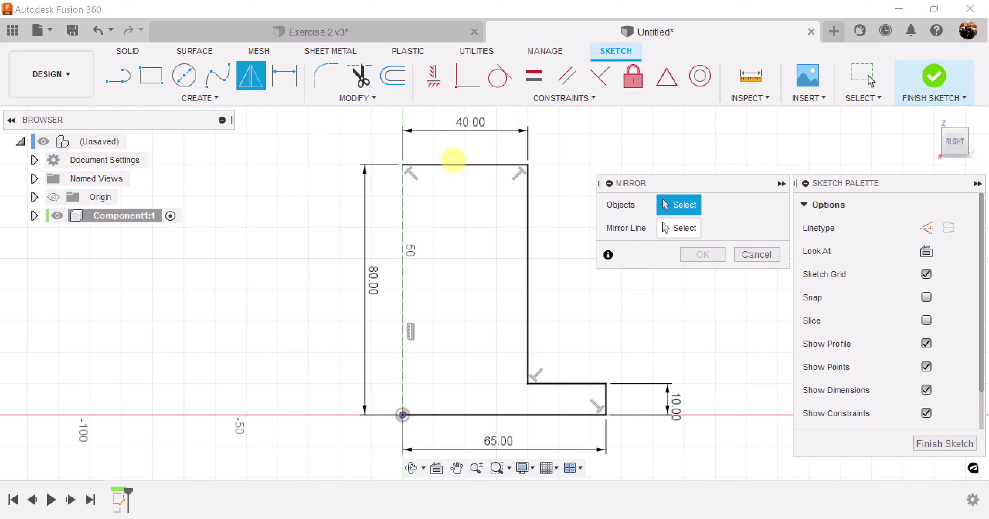
left_click(453, 164)
left_click(528, 211)
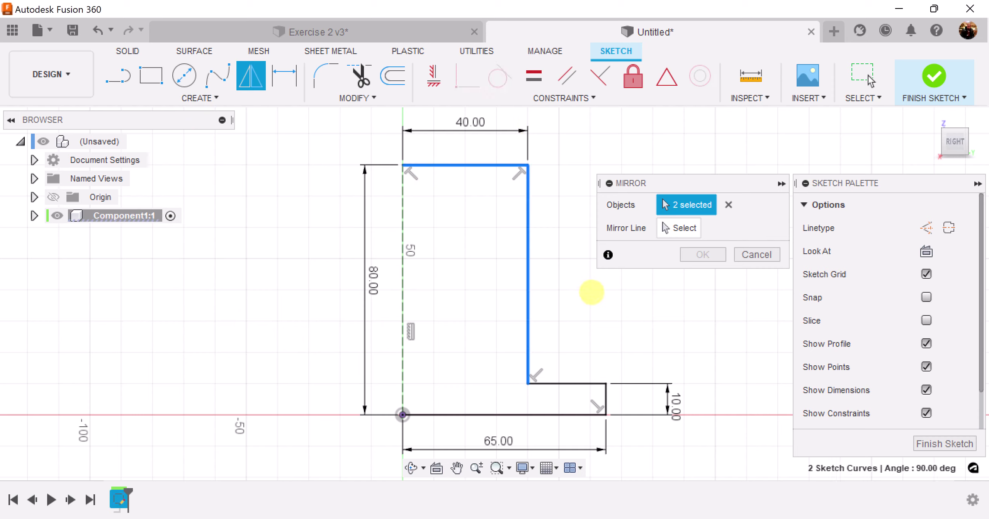
left_click(576, 383)
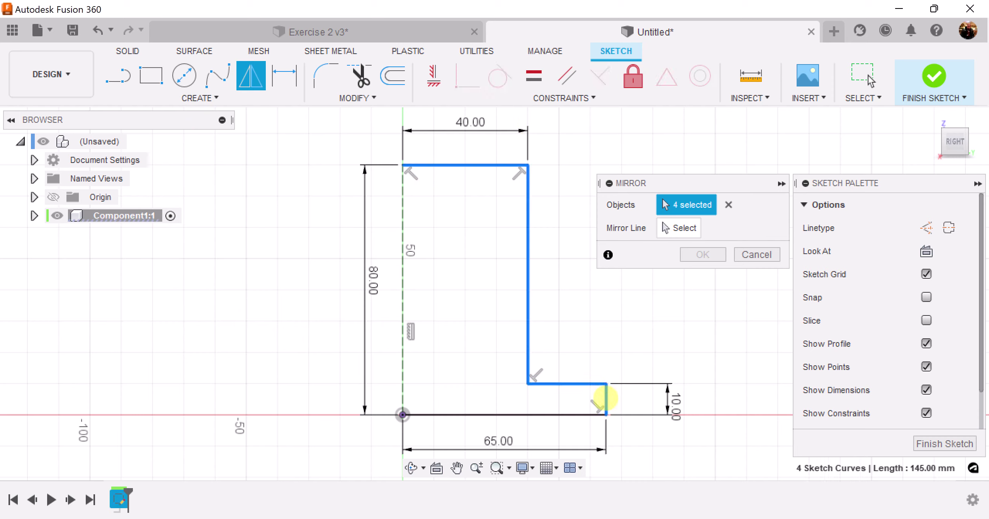
left_click(576, 414)
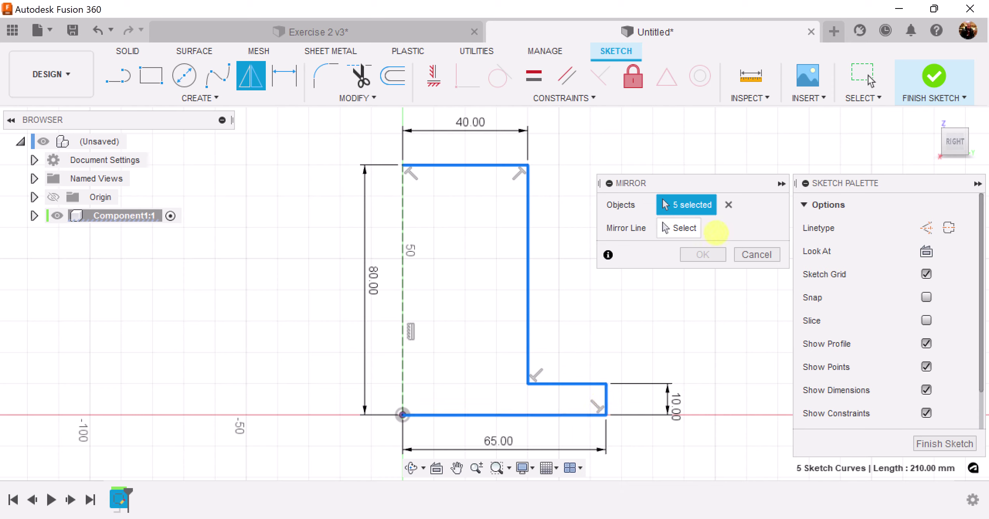
left_click(681, 228)
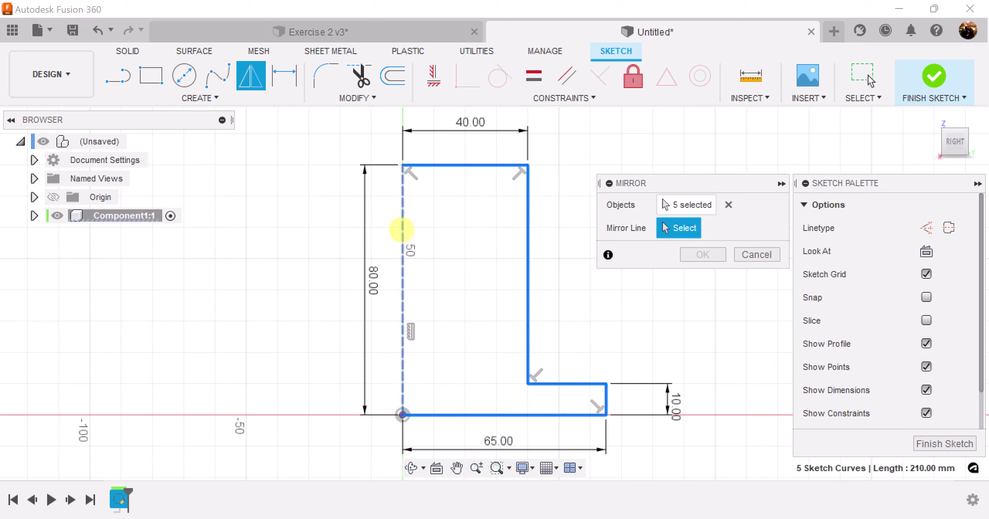
left_click(401, 230)
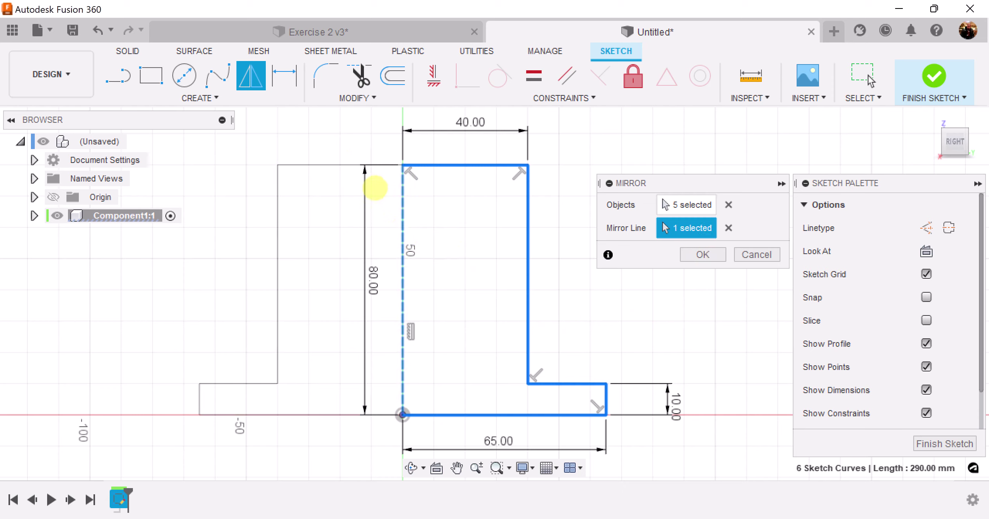
left_click(702, 253)
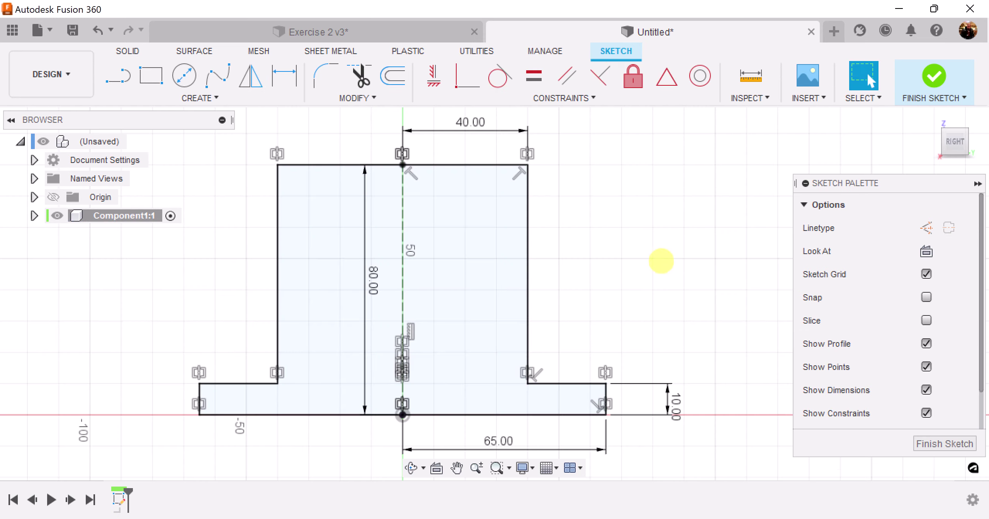
Finish the sketch and extrude the T profile symmetrically to an 80 mm whole length.
left_click(942, 443)
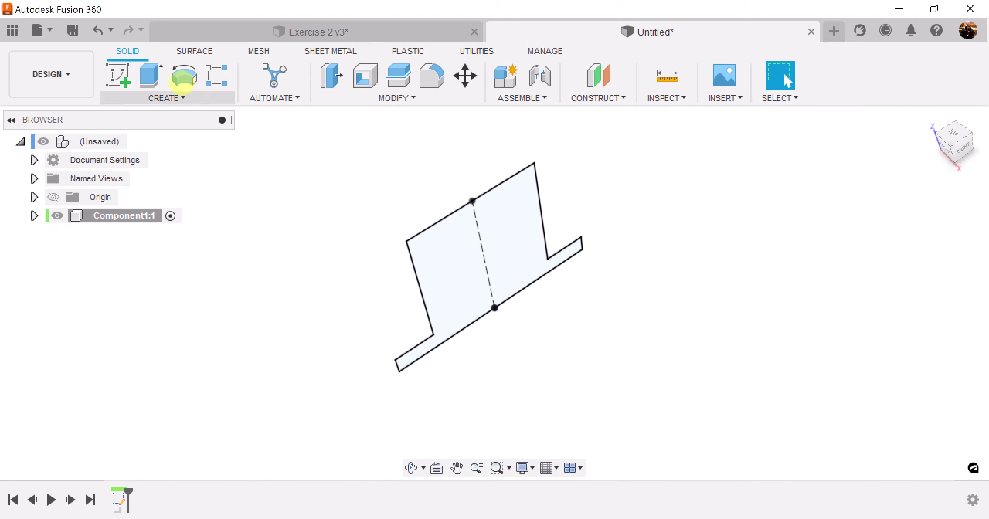
left_click(151, 75)
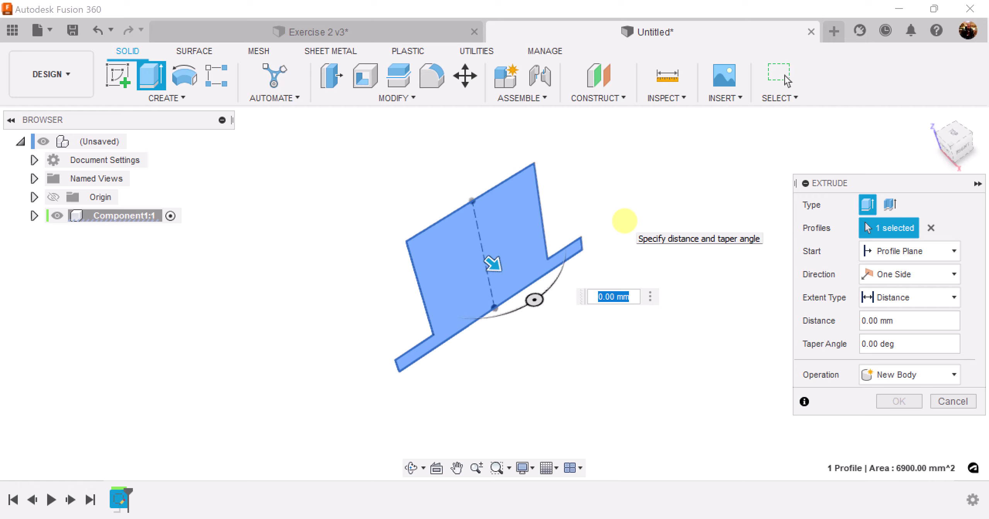
type("80")
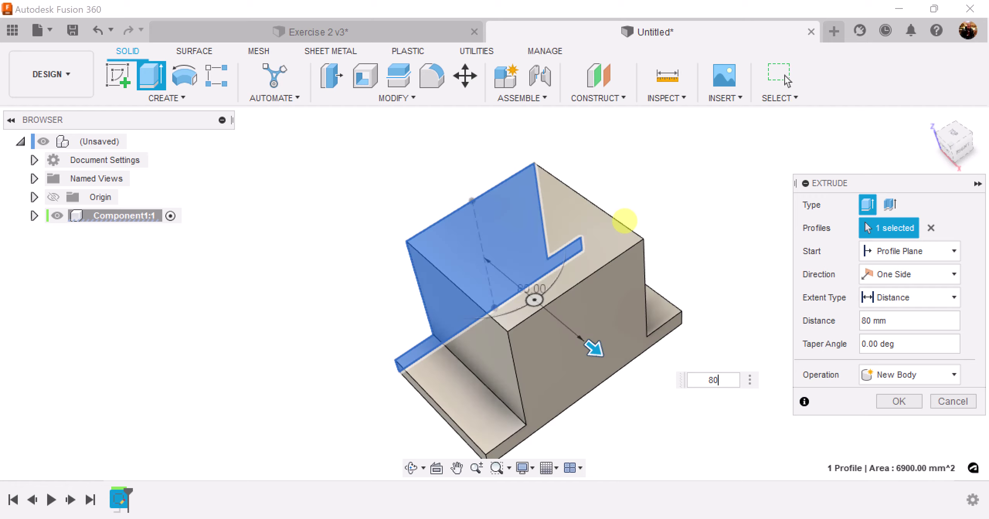
middle_click_drag(650, 214, 489, 232, "shift")
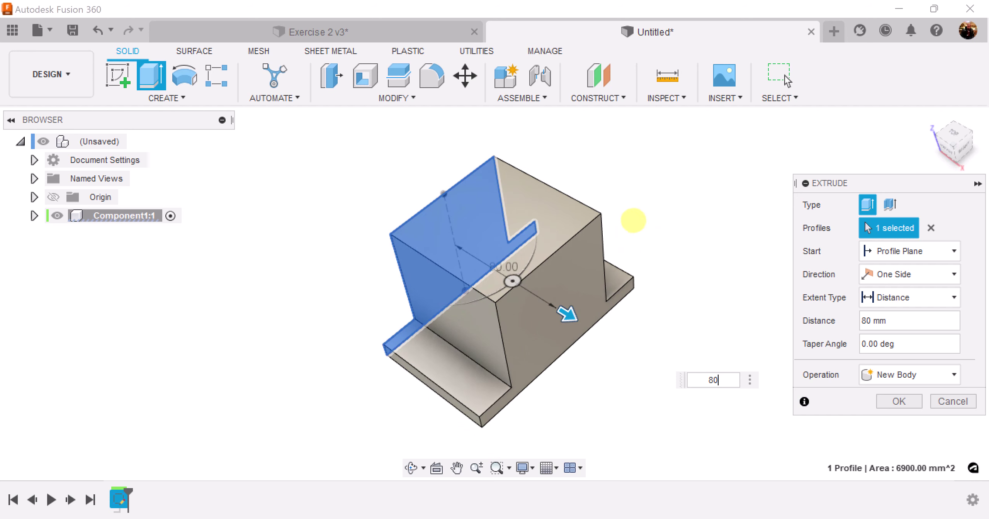
left_click(914, 272)
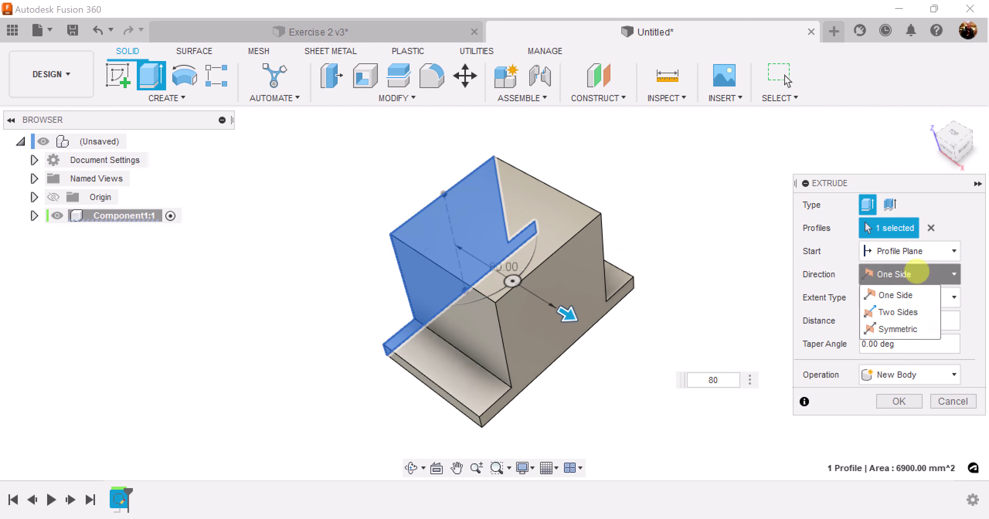
left_click(915, 329)
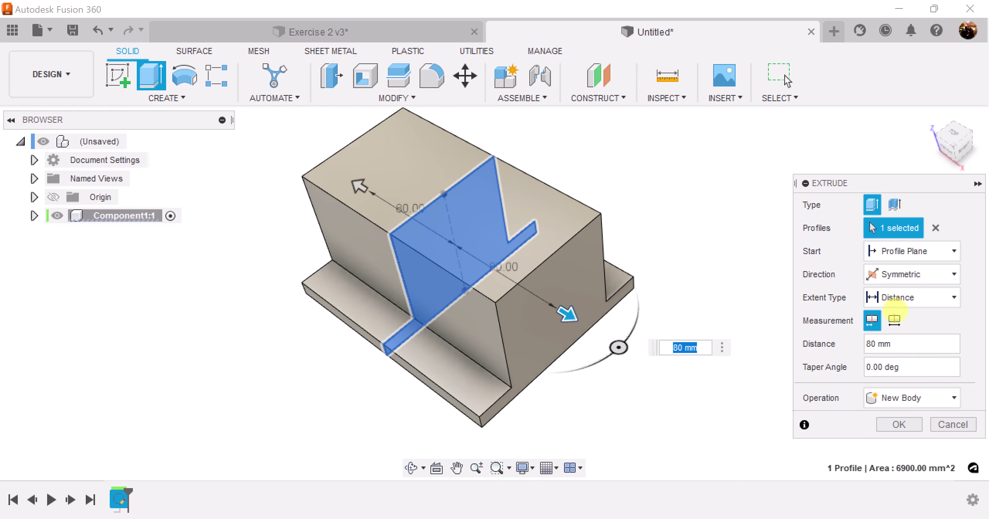
left_click(894, 319)
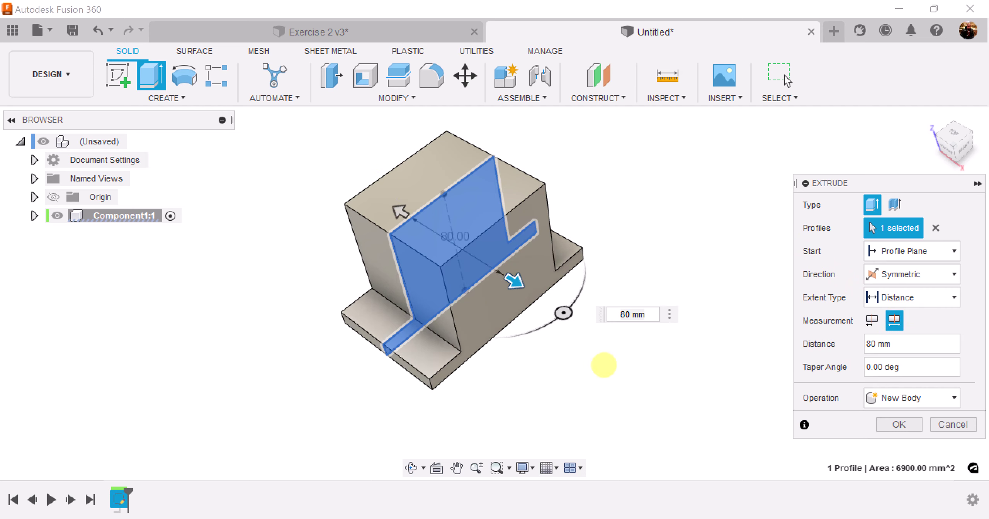
left_click(885, 427)
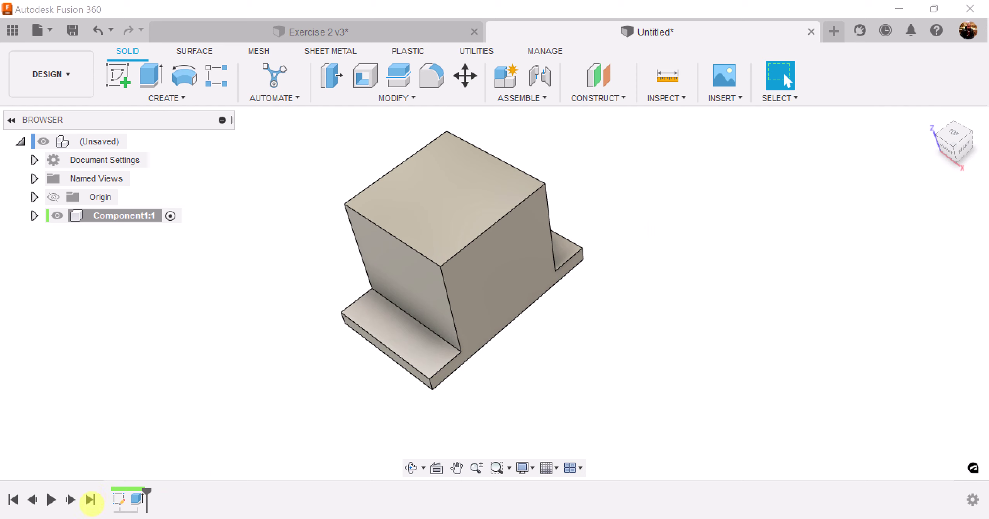
Check the Exercise 2 v3 tab, then view the Untitled block square-on from the RIGHT.
left_click(409, 32)
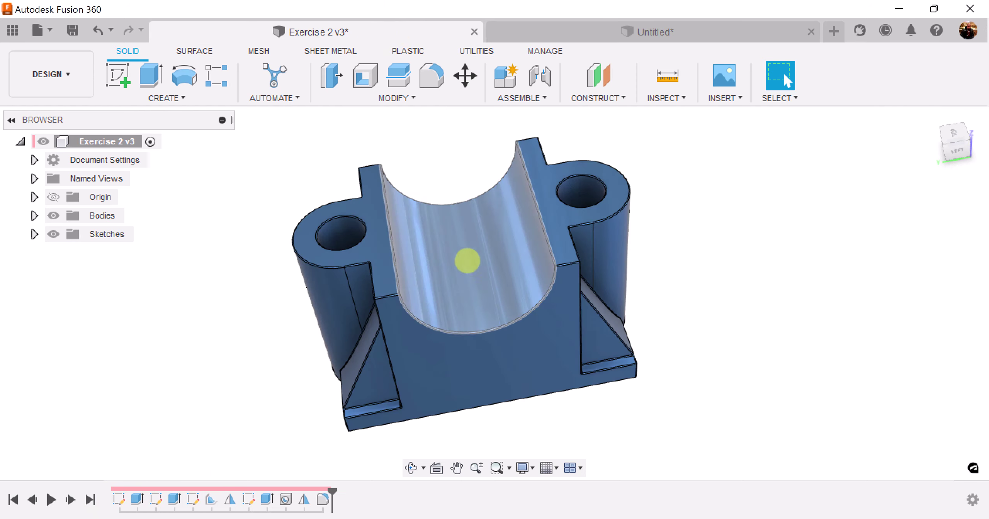
left_click(679, 28)
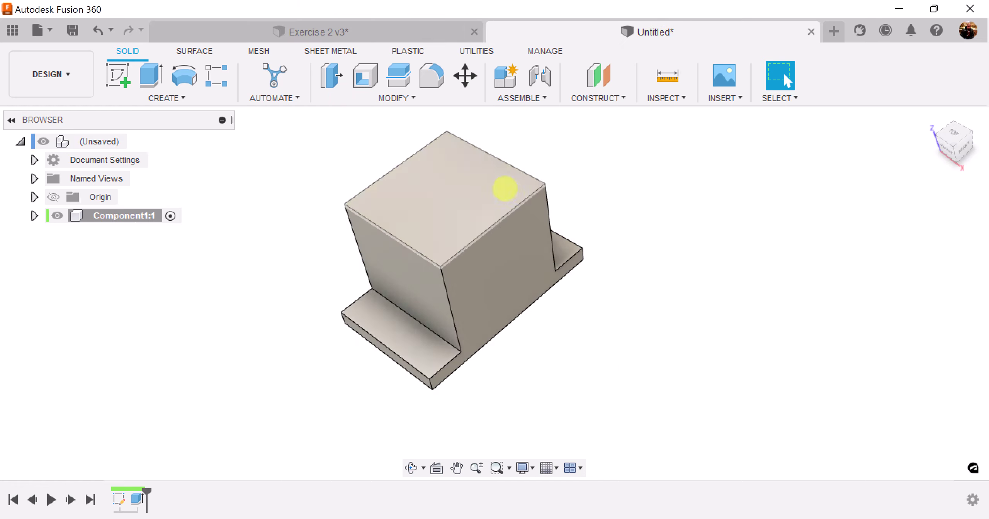
left_click(963, 148)
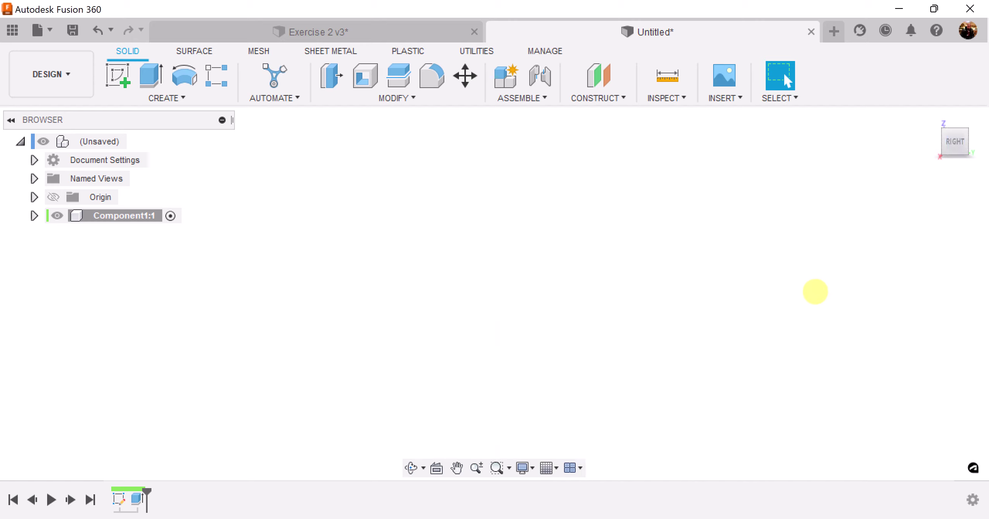
middle_click_drag(814, 289, 542, 4)
key("Escape")
scroll(658, 327, "down", 1)
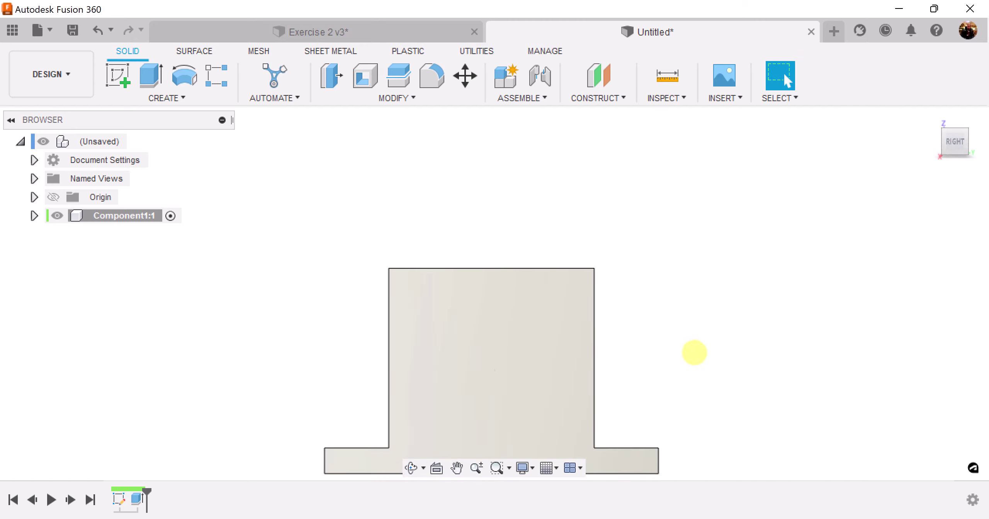
left_click(954, 139)
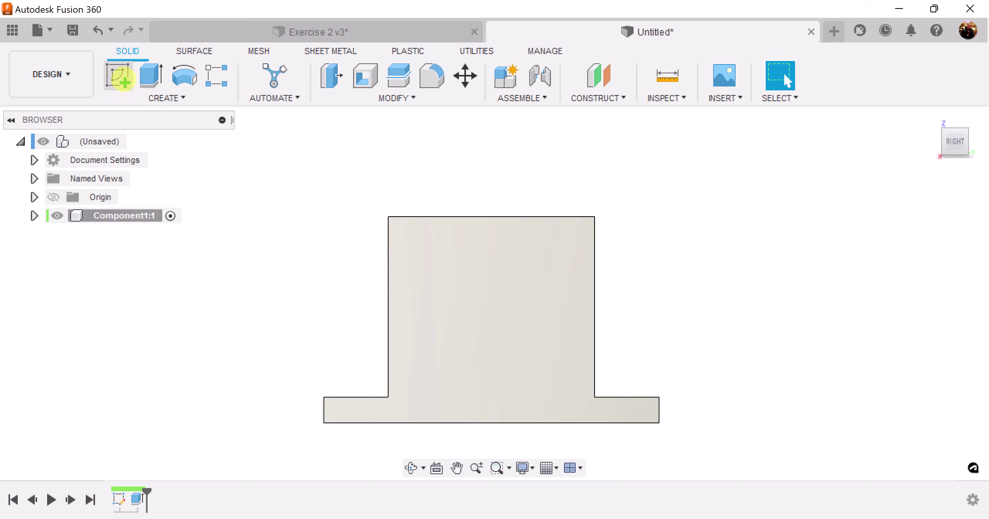
left_click(118, 77)
Start a new sketch on the YZ plane through the block.
left_click(558, 268)
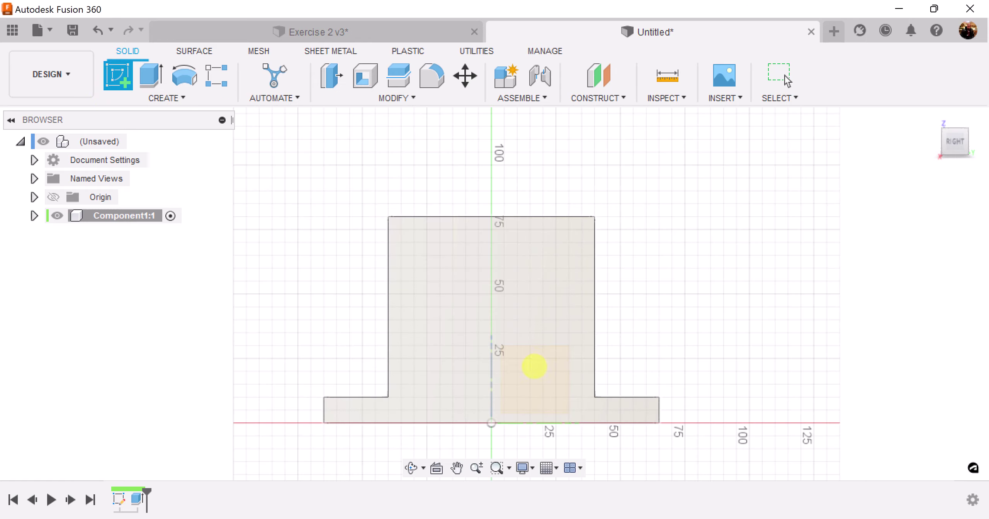
left_click(534, 366)
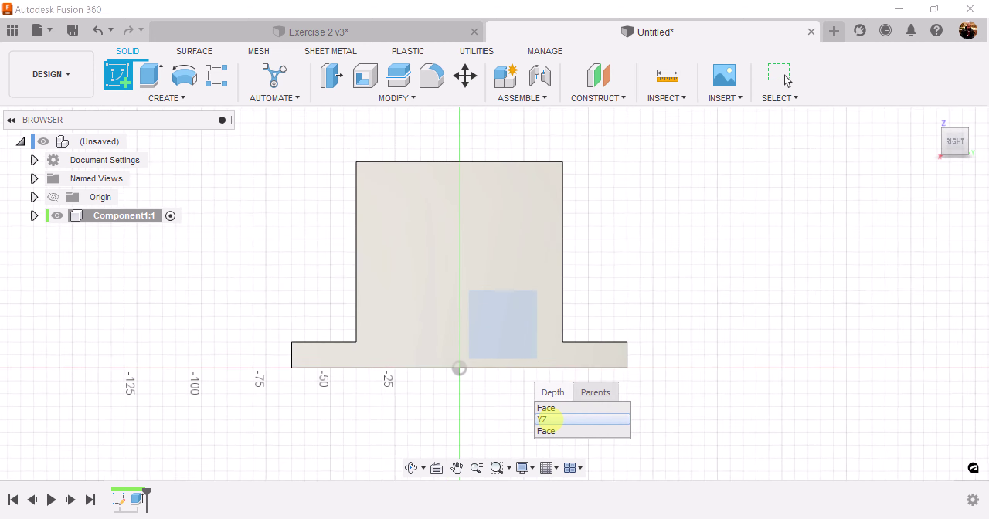
left_click(548, 419)
mouse_move(642, 297)
middle_mouse_down()
mouse_move(640, 281)
mouse_move(649, 309)
middle_mouse_up()
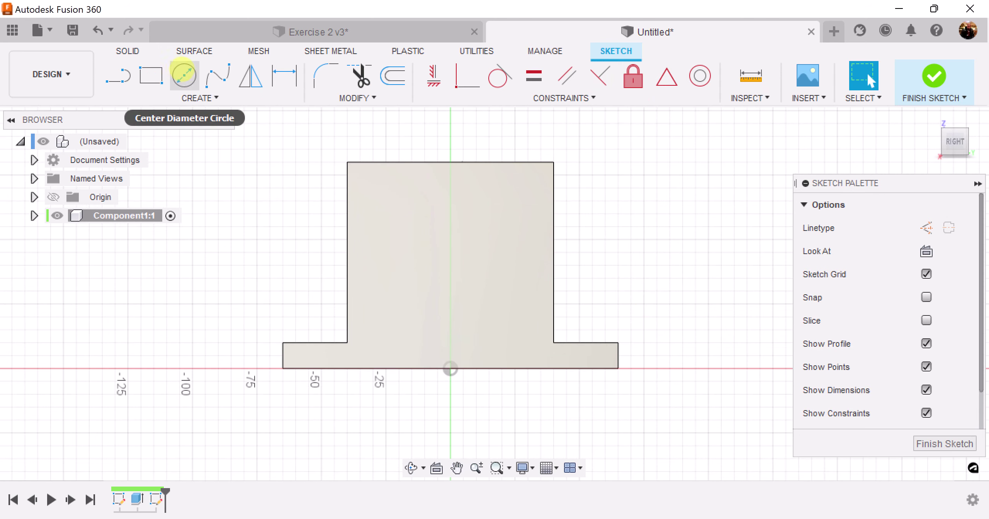
Draw a 60 mm diameter circle centred on the top edge's midpoint and finish the sketch.
left_click(183, 76)
middle_click_drag(441, 141, 427, 179)
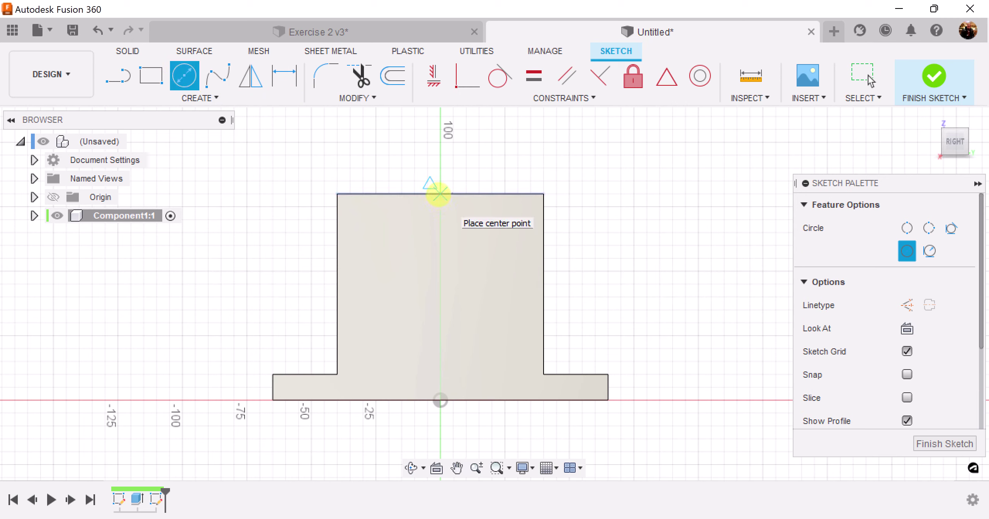
left_click(440, 193)
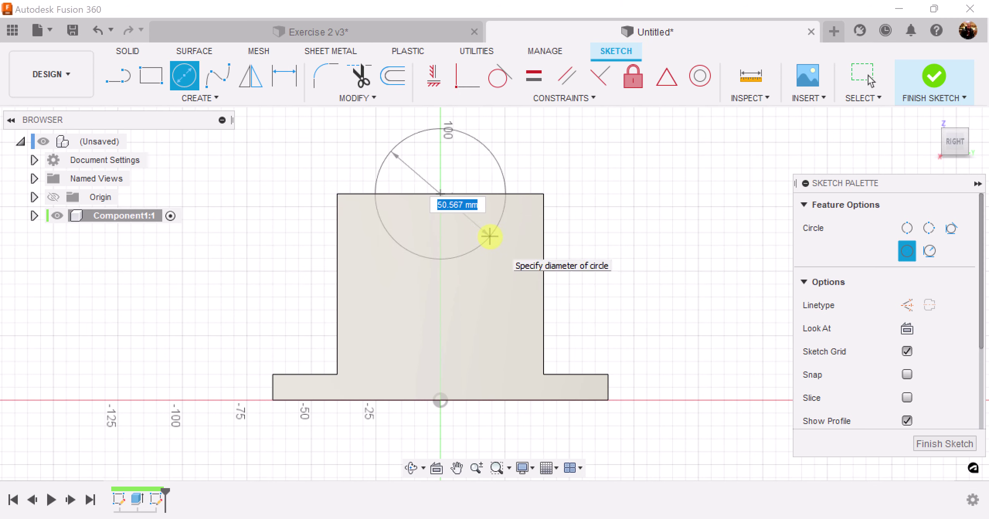
type("60")
key("Return")
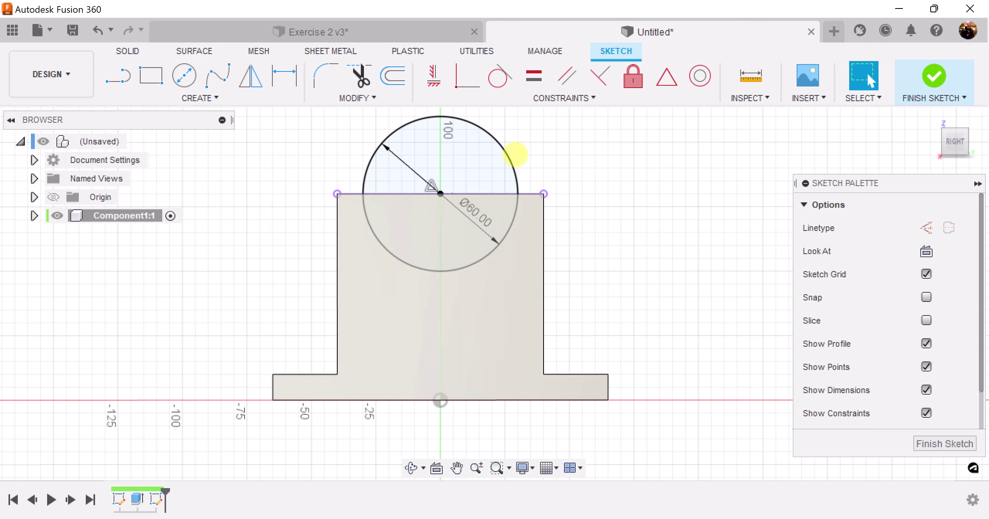
left_click(509, 165)
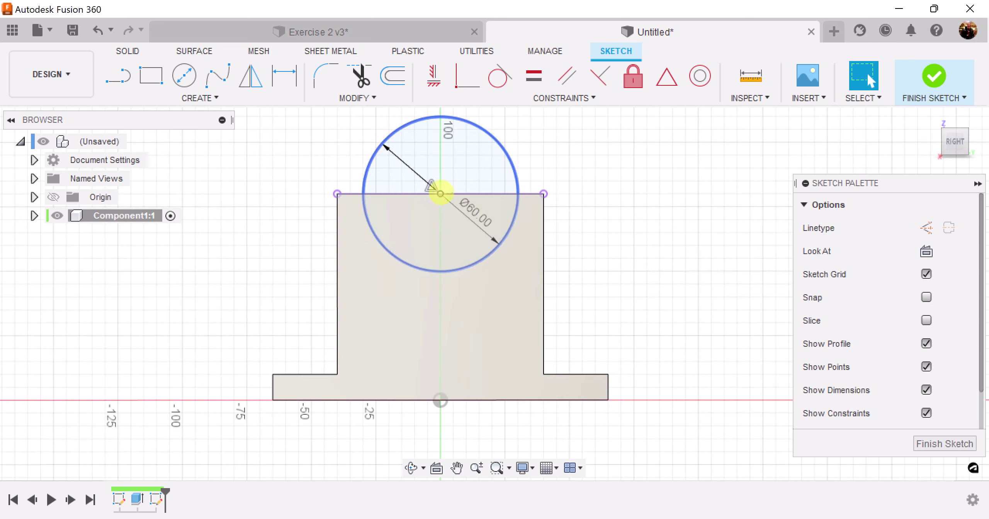
left_click(440, 193)
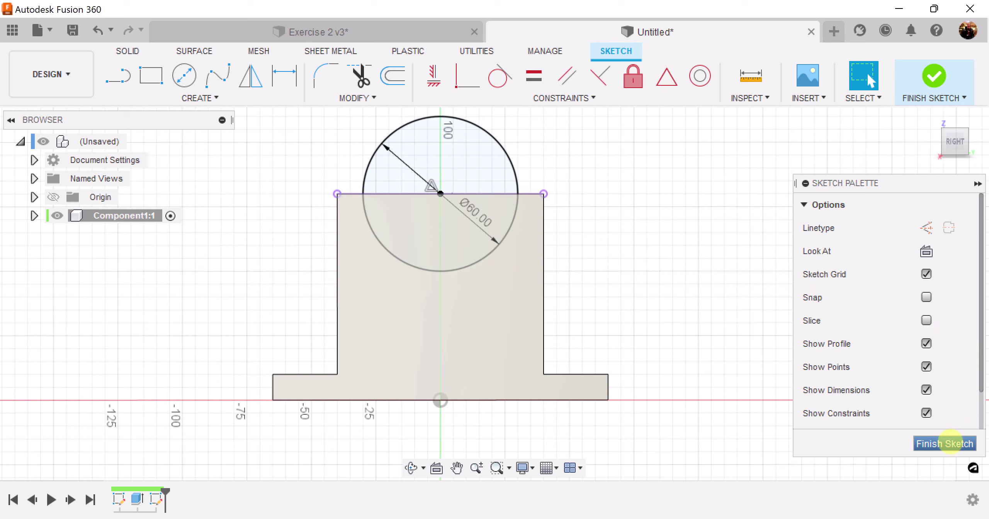
left_click(947, 443)
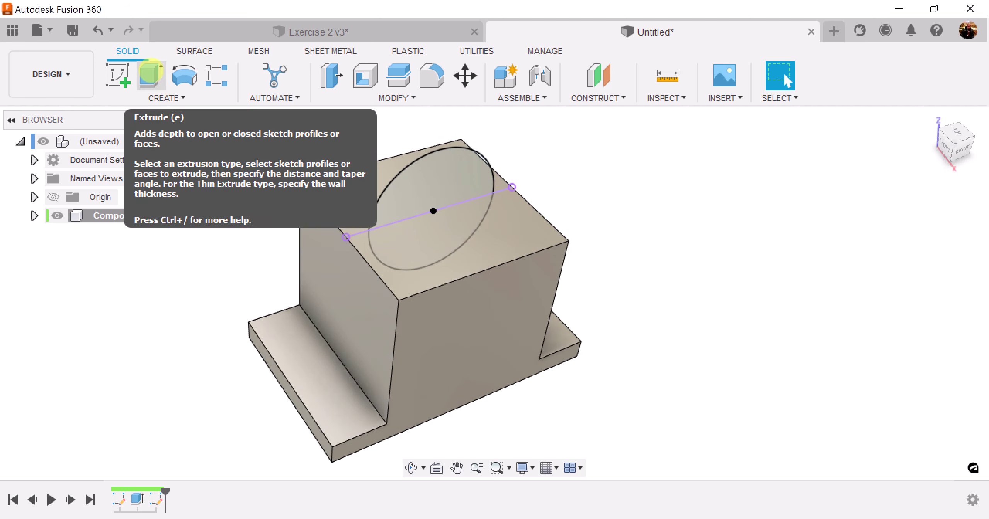
Extrude the lower half-circle profile symmetrically with extent All, making it a cut.
left_click(150, 75)
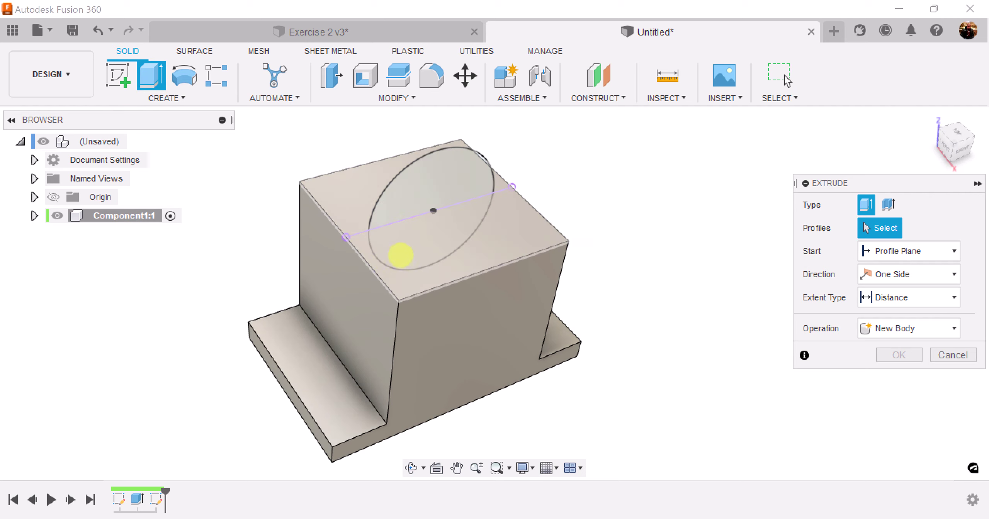
left_click(423, 243)
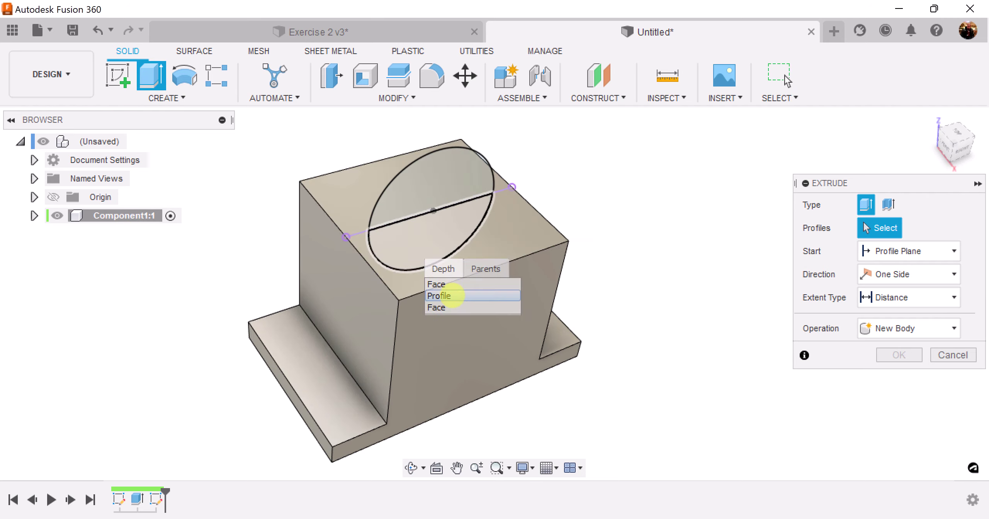
left_click(448, 296)
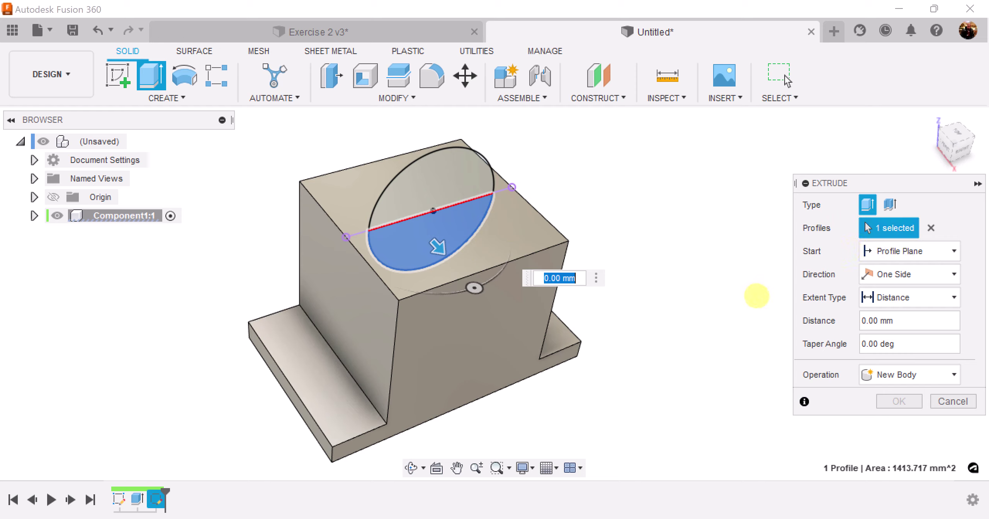
left_click(934, 269)
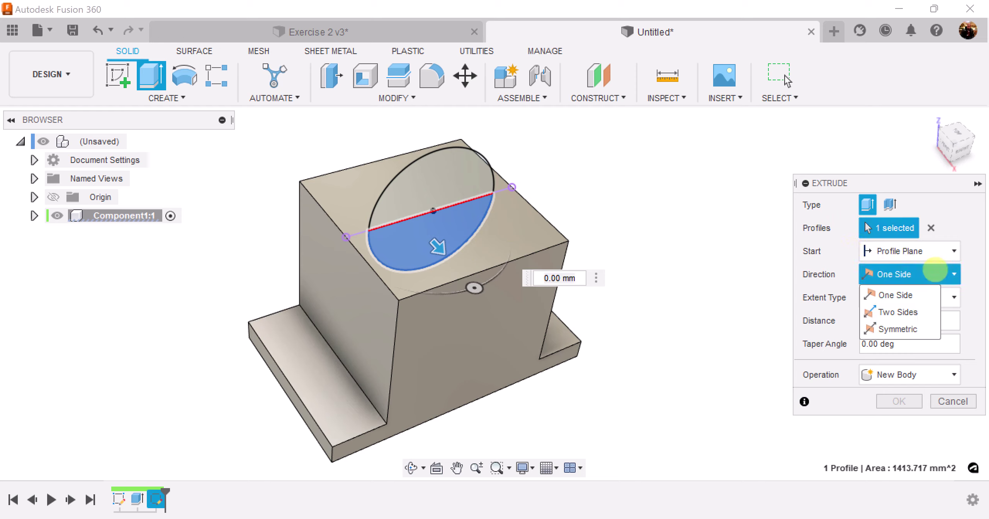
left_click(915, 328)
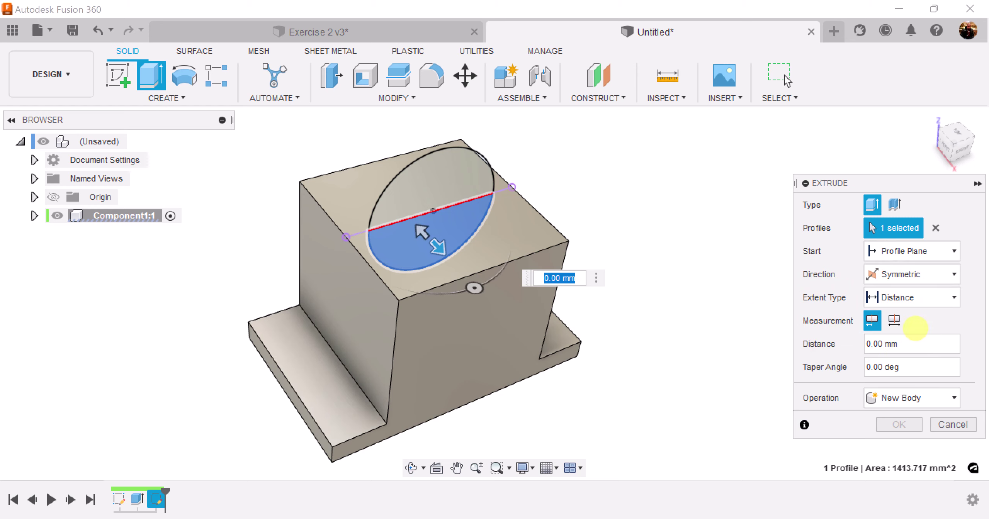
left_click(942, 298)
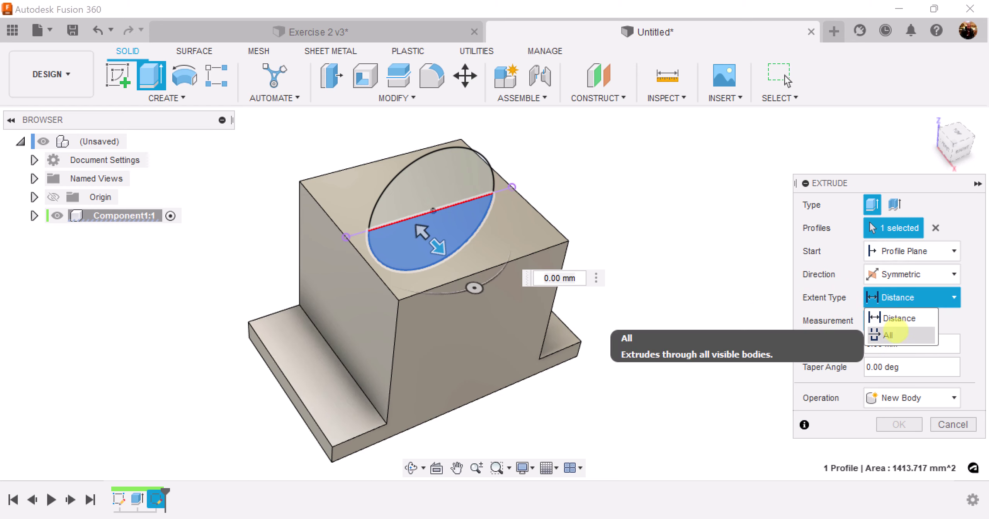
left_click(888, 340)
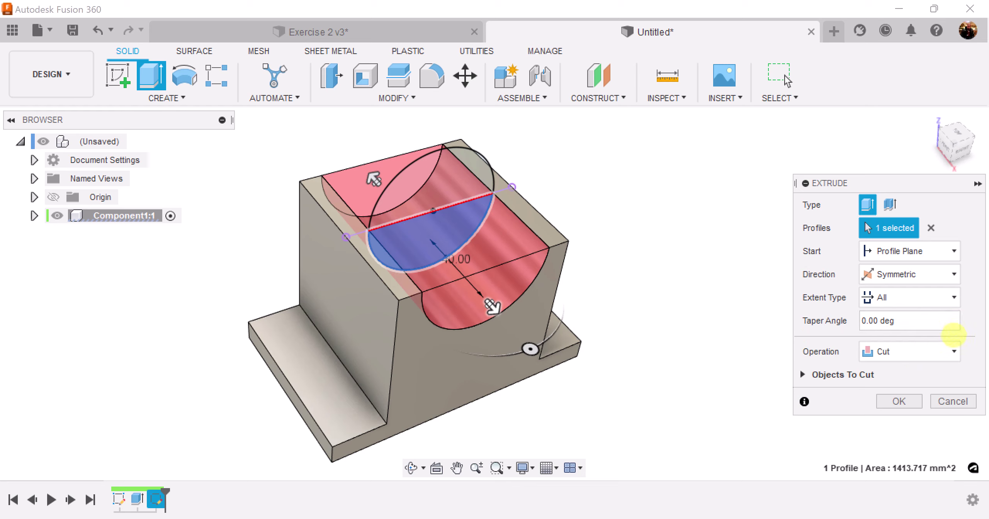
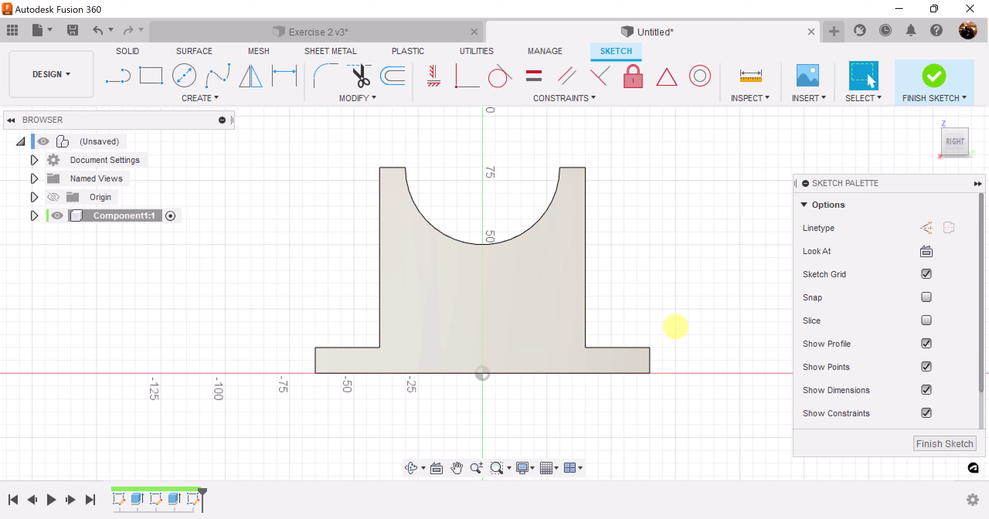
Draw a 50 mm line at 60° from the flange's top corner to the upright wall.
left_click(118, 76)
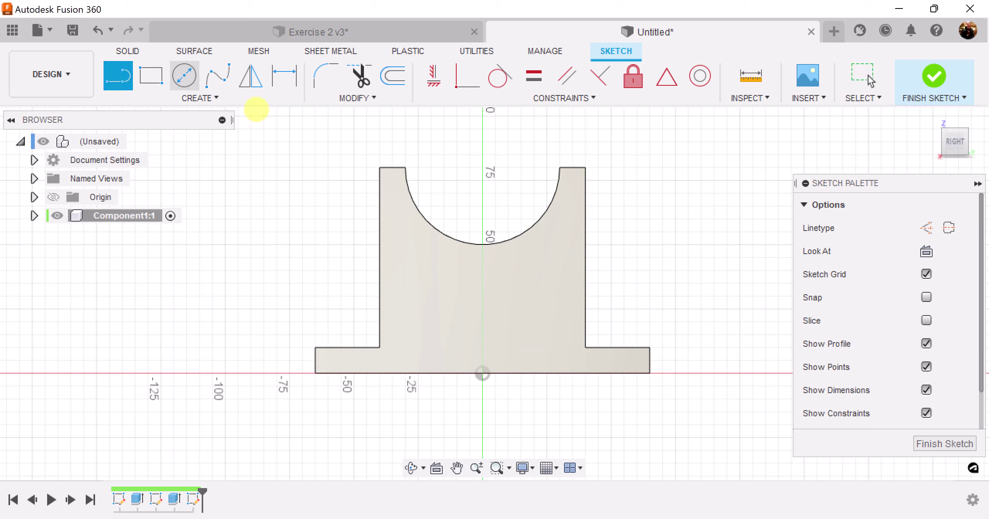
scroll(305, 344, "up", 5)
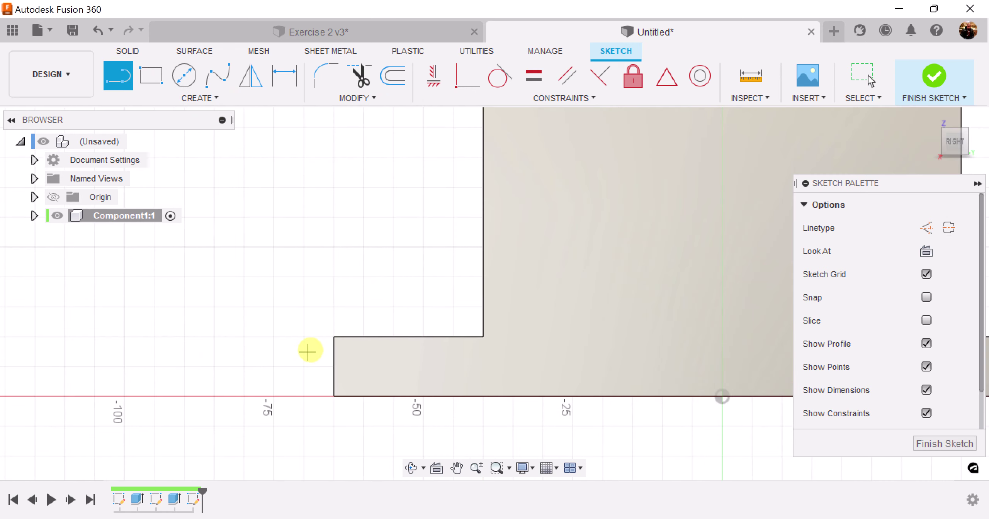
left_click(333, 336)
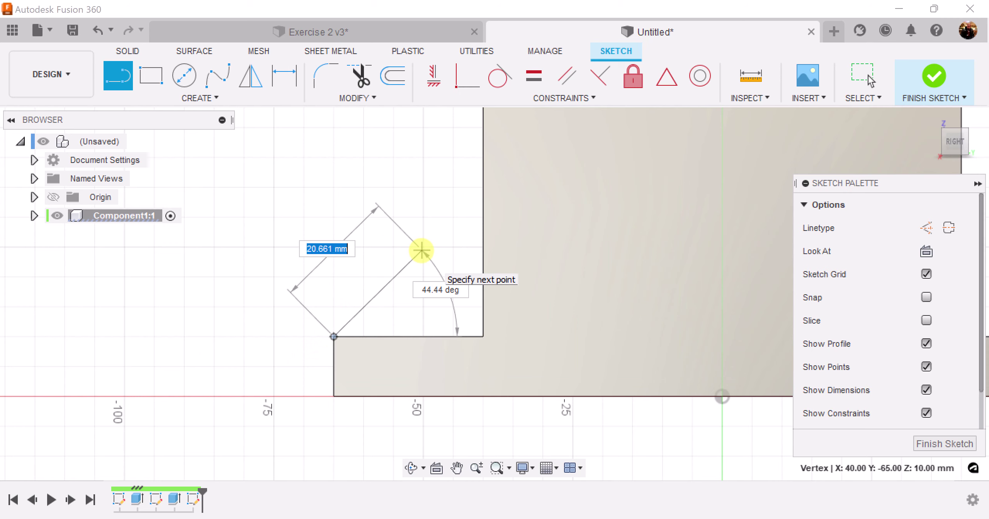
scroll(420, 251, "down", 2)
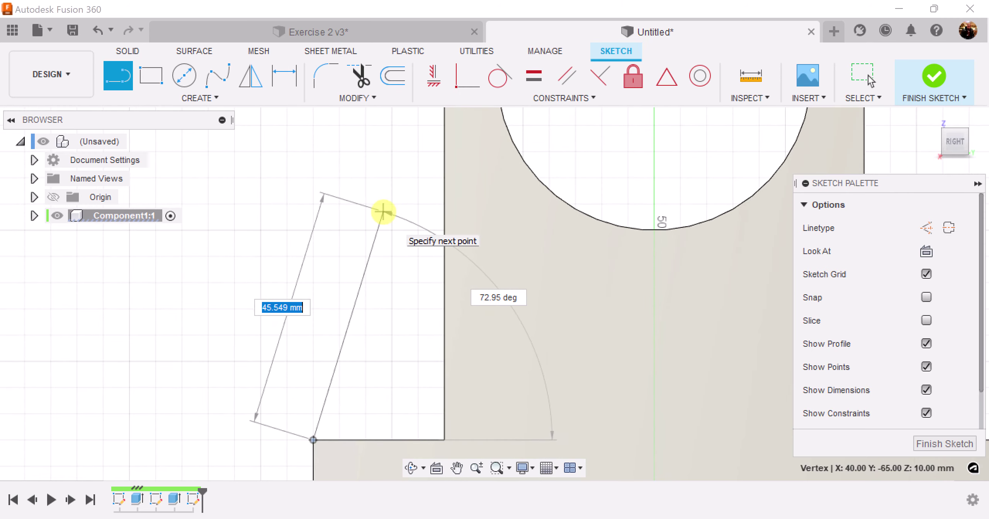
type("50")
key("Tab")
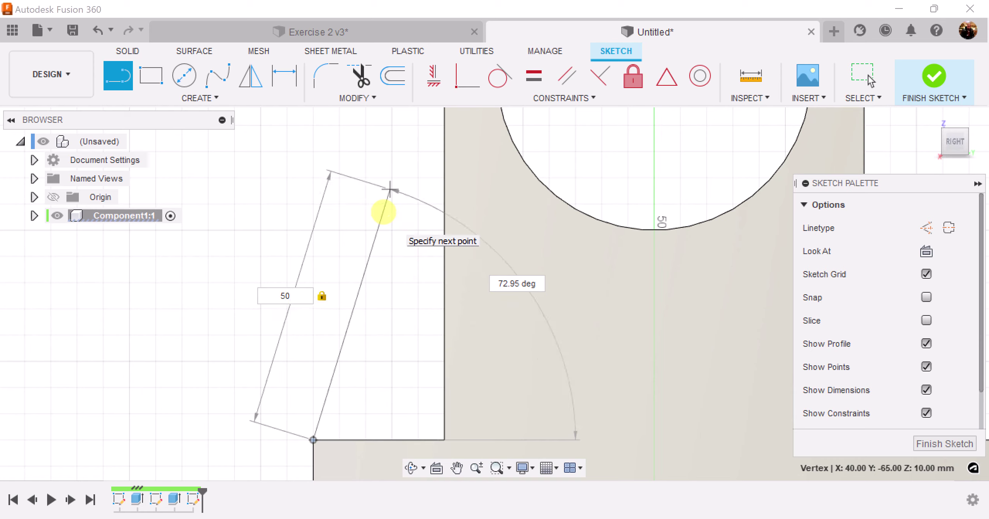
key("Tab")
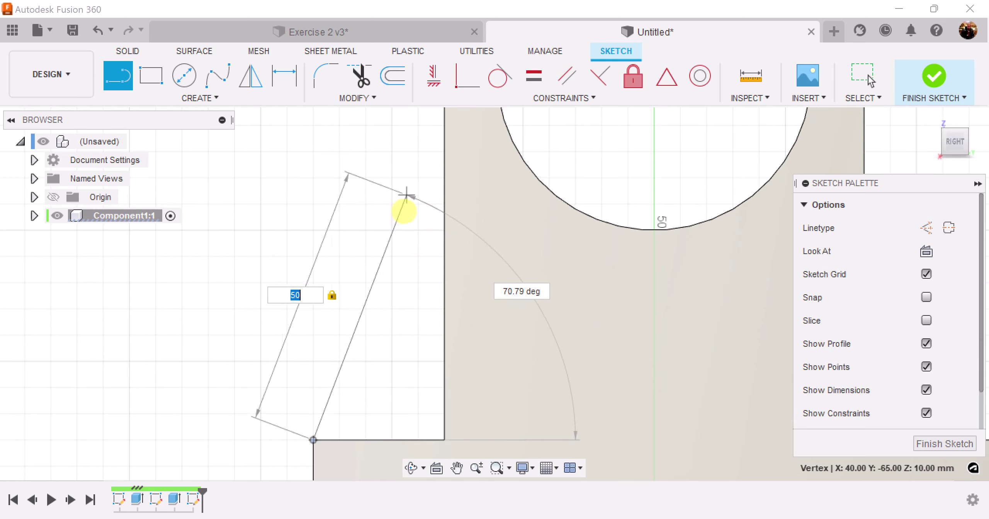
left_click(444, 211)
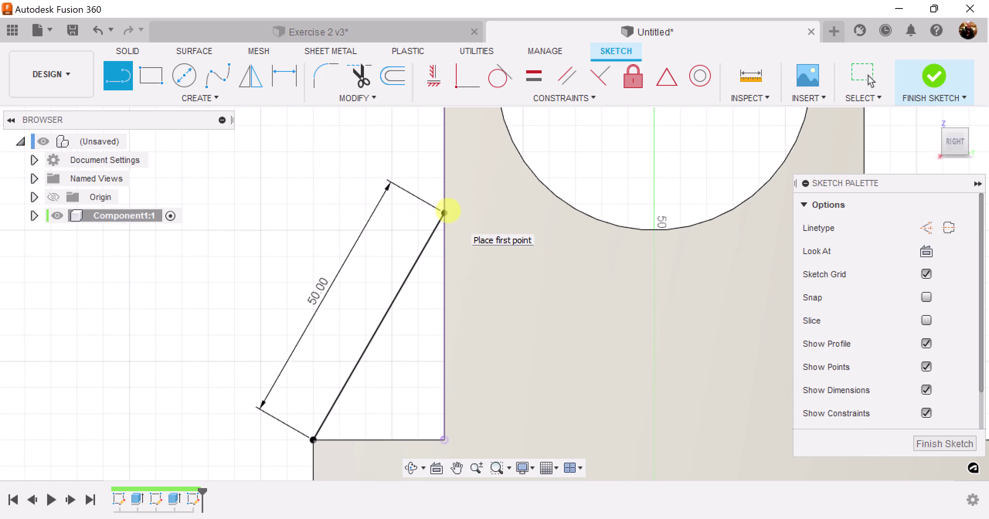
Stop drawing lines and finish the sketch.
scroll(652, 392, "down", 5)
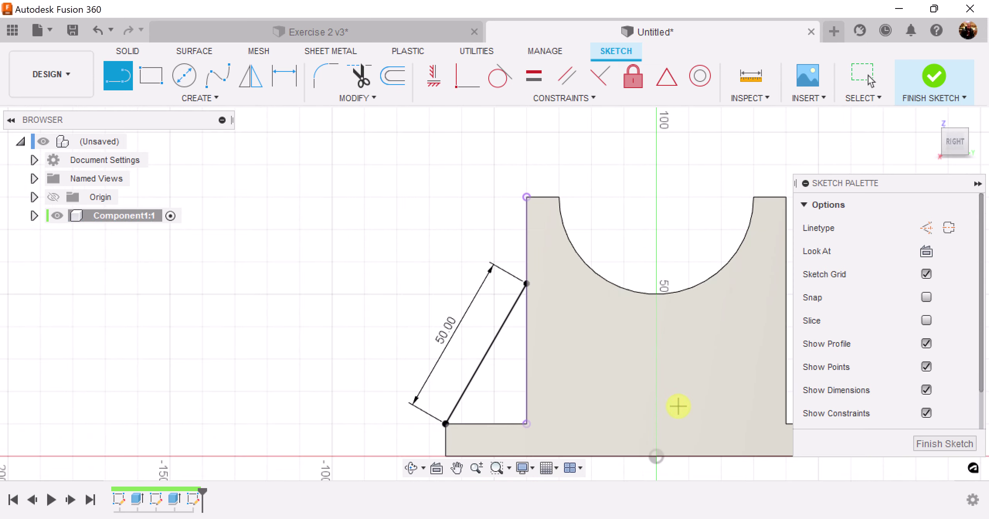
mouse_move(677, 404)
middle_mouse_down()
mouse_move(601, 343)
mouse_move(554, 355)
middle_mouse_up()
key("l")
right_click_drag(554, 355, 294, 184)
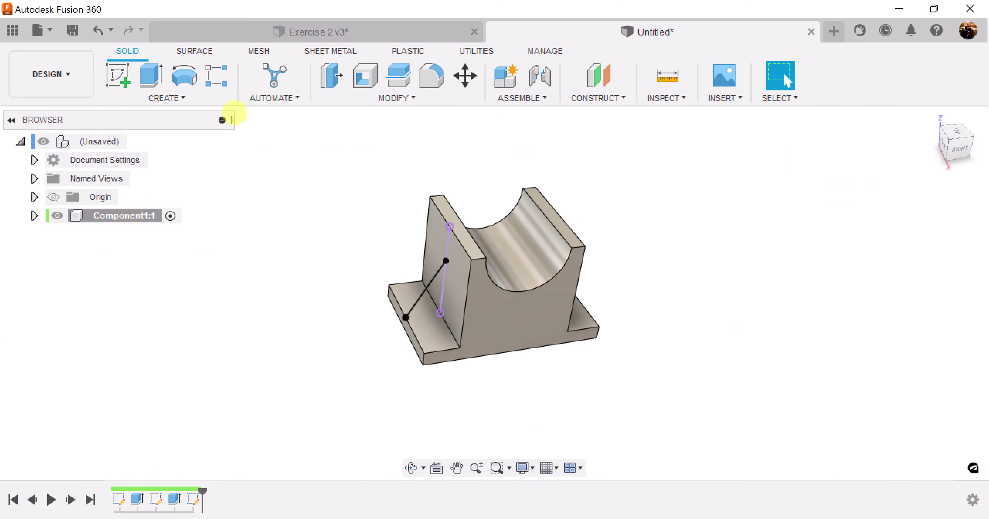
Create a 70 mm thick rib from the angled line, filling the flange-wall corner.
left_click(167, 99)
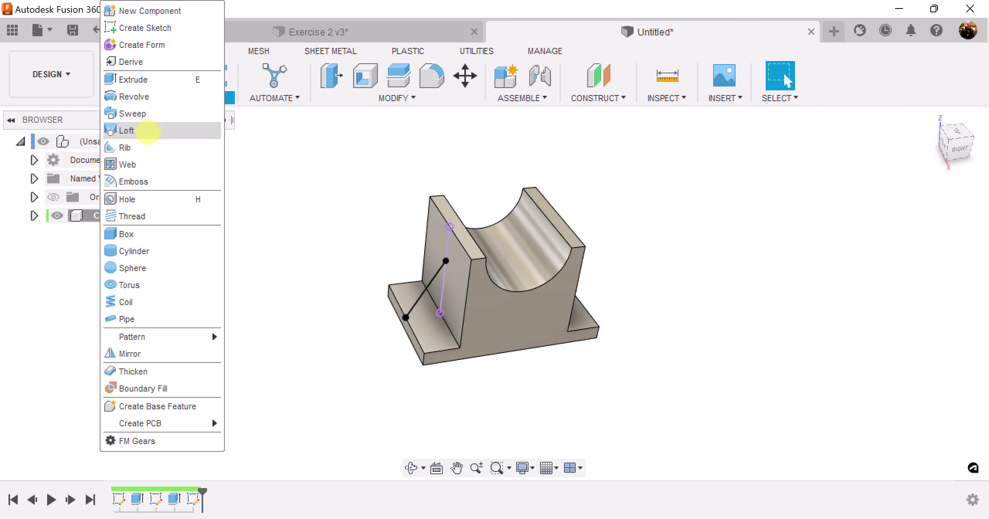
left_click(125, 148)
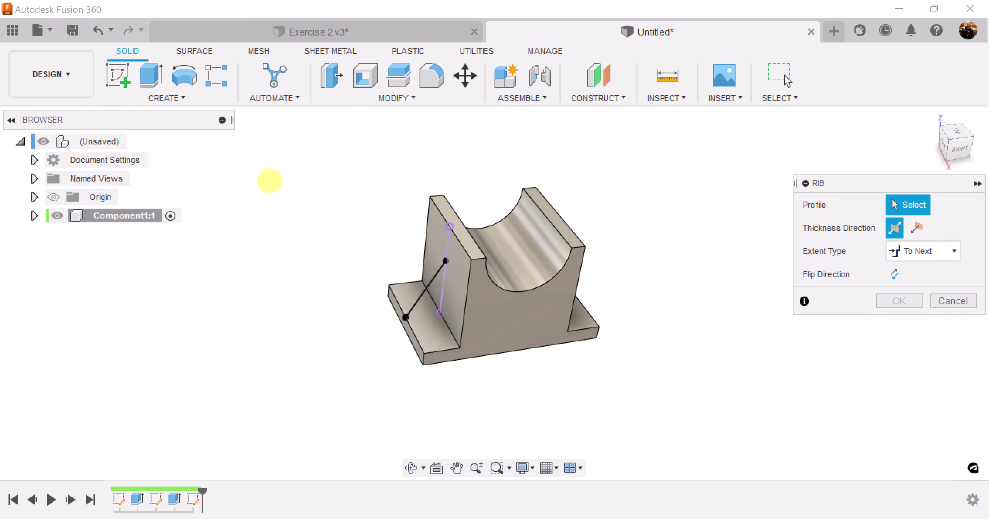
left_click(428, 284)
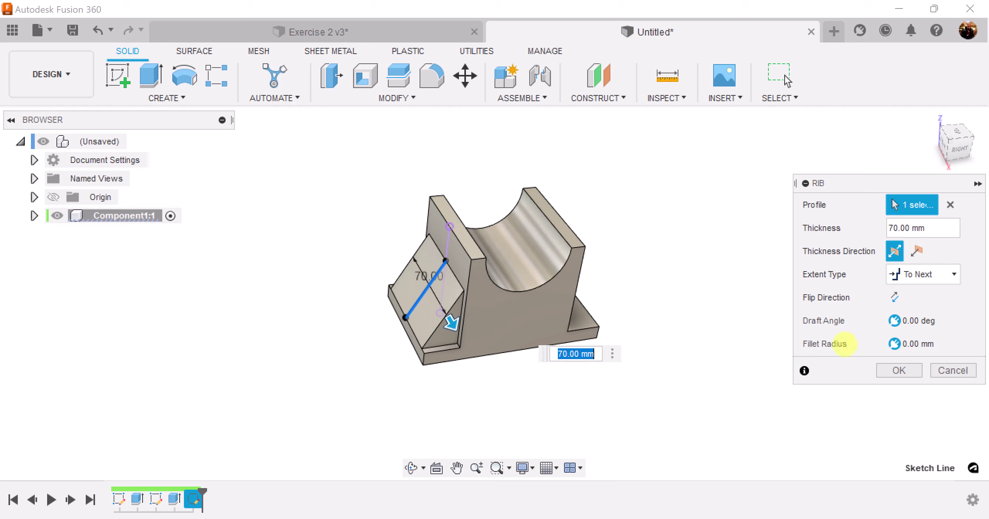
left_click(894, 297)
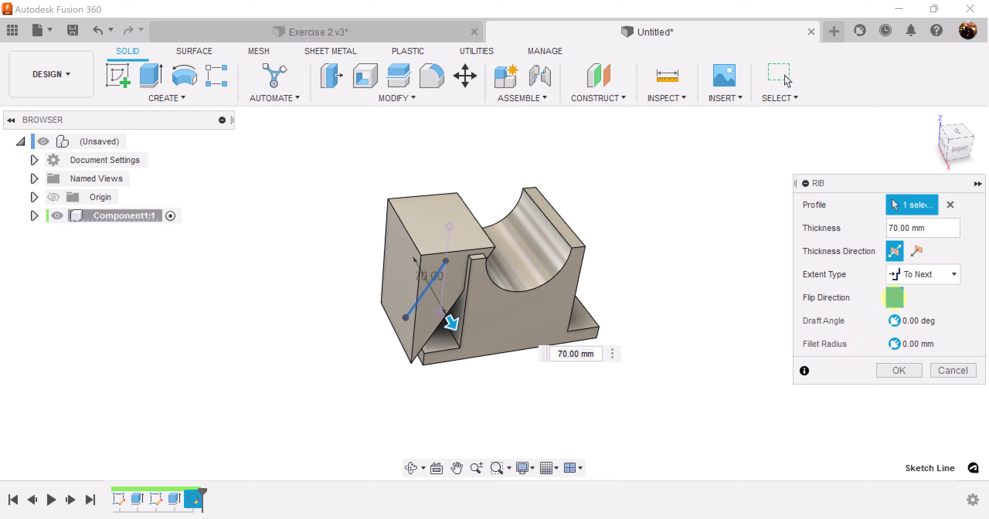
left_click(895, 297)
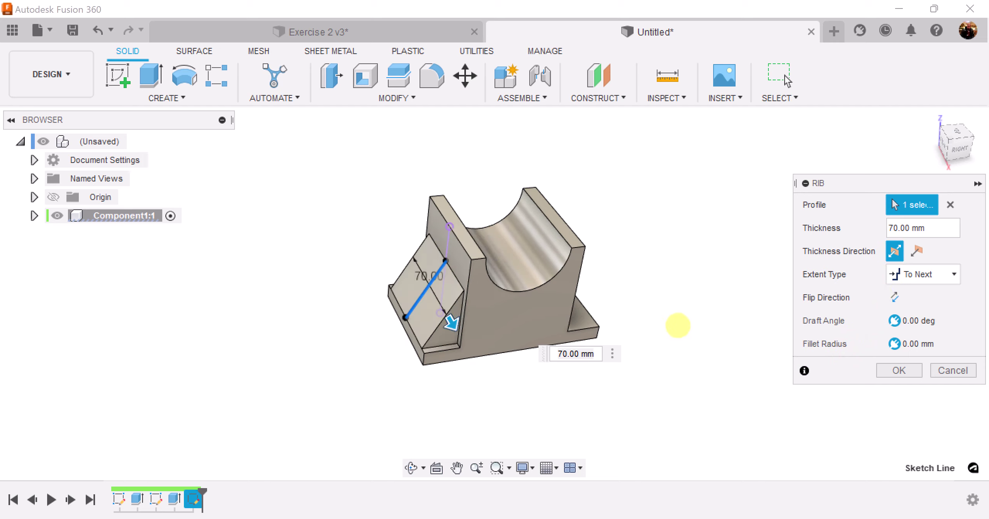
scroll(474, 324, "up", 4)
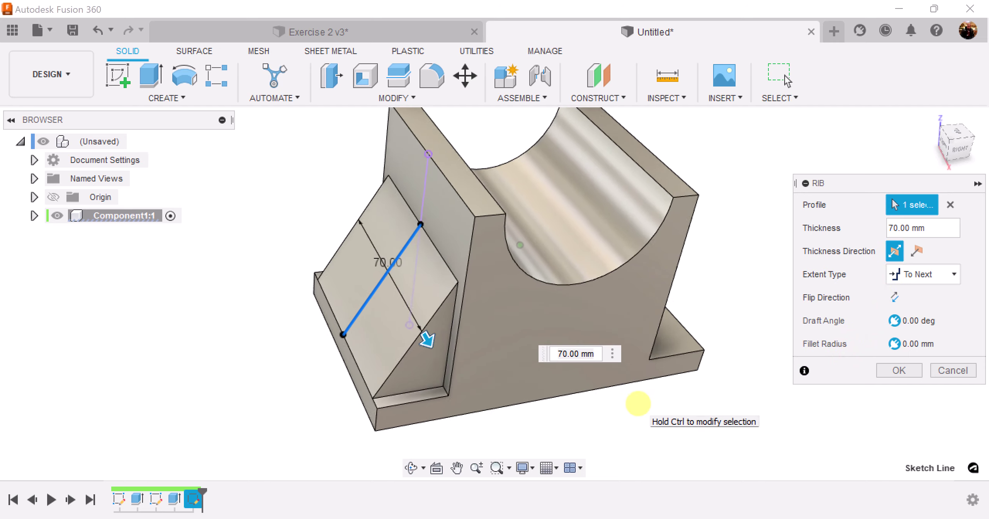
left_click(899, 370)
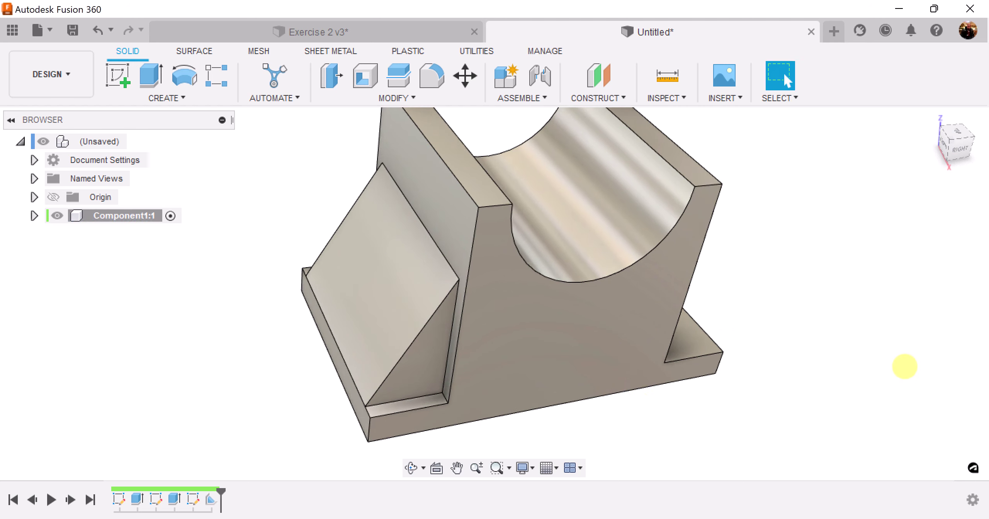
scroll(903, 364, "down", 3)
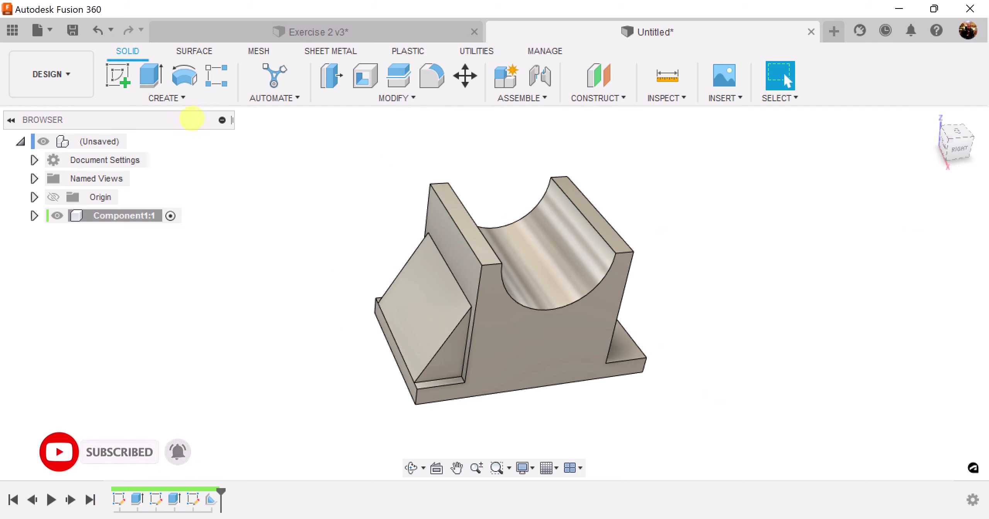
Mirror the Rib1 feature across the XZ plane to brace the opposite side.
left_click(183, 98)
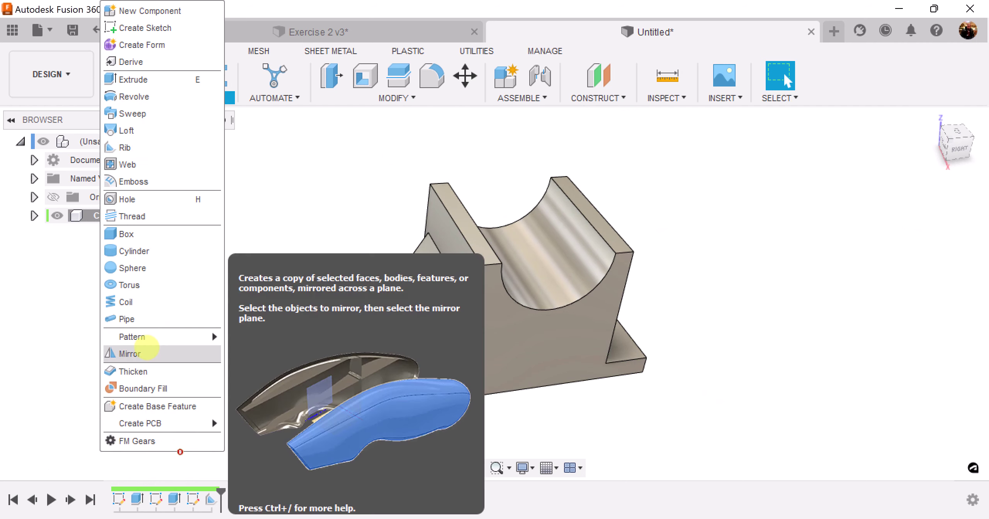
left_click(146, 348)
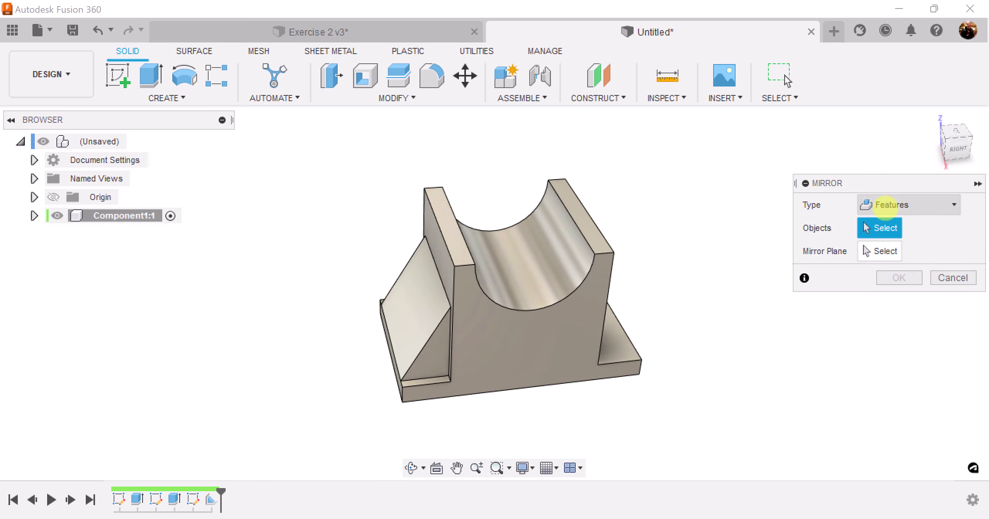
left_click(890, 205)
left_click(890, 205)
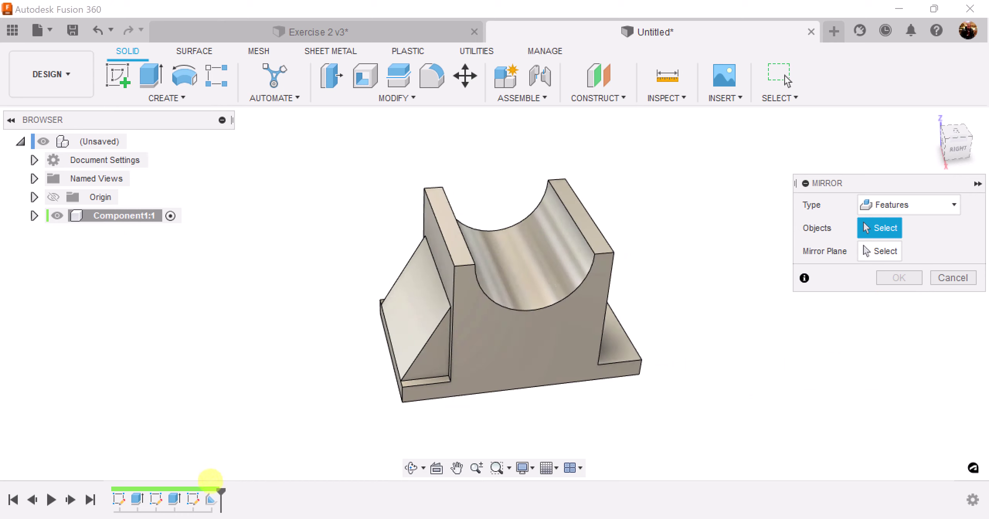
left_click(211, 499)
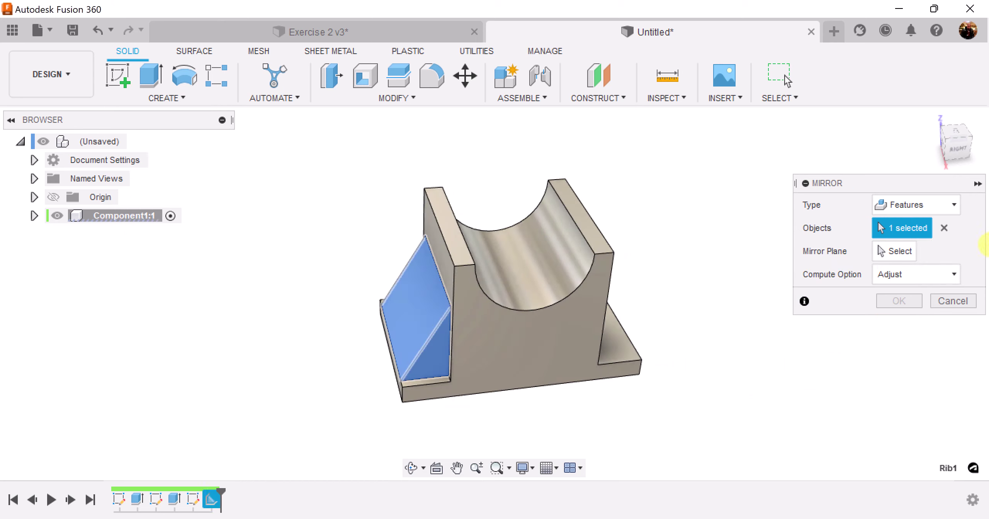
left_click(896, 251)
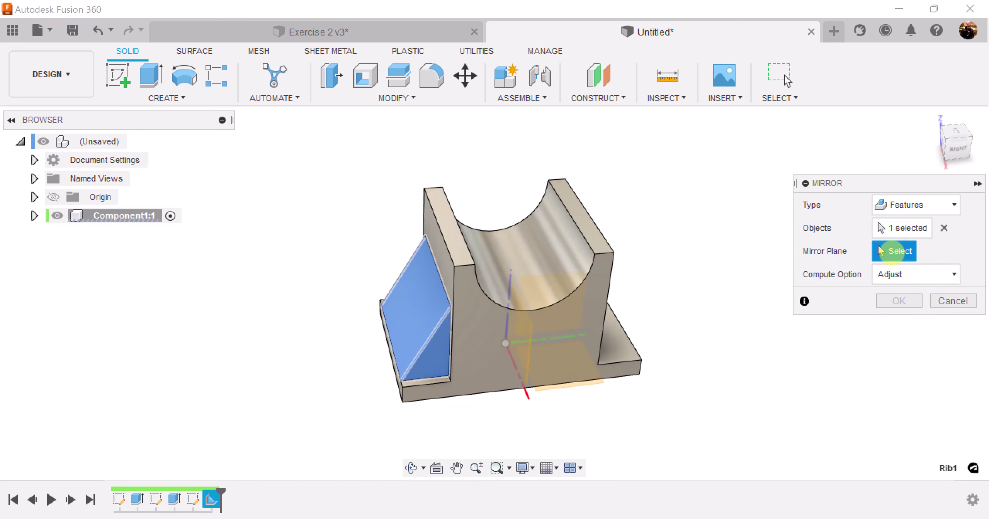
middle_click_drag(896, 251, 567, 393, "shift")
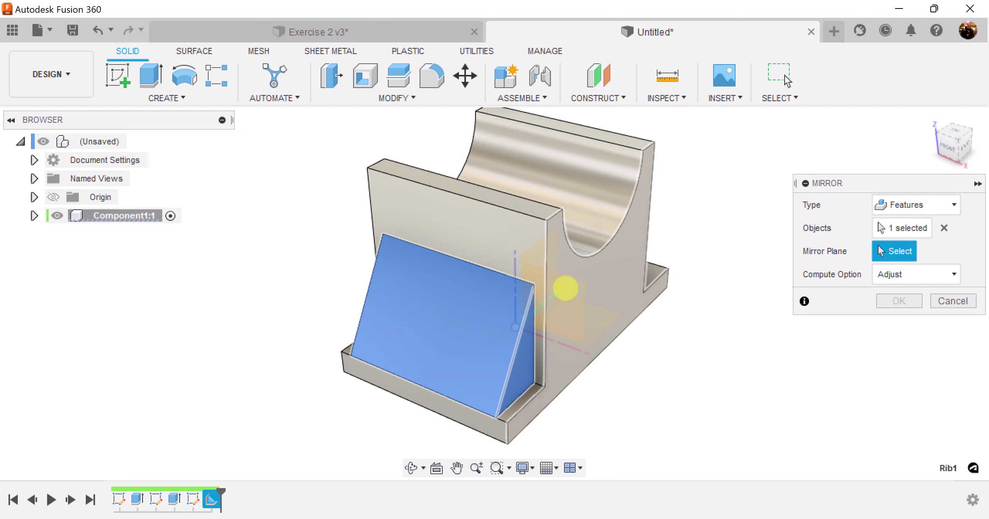
left_click(565, 288)
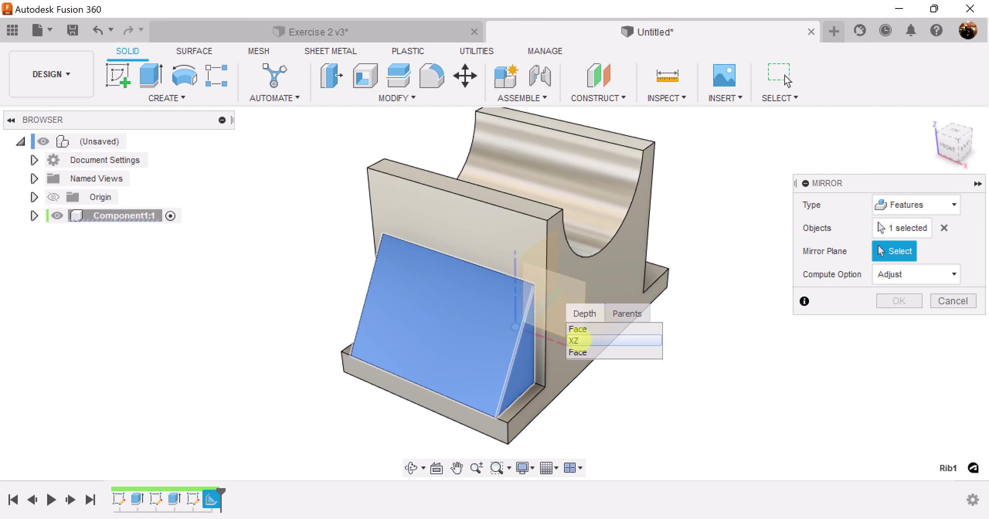
left_click(576, 340)
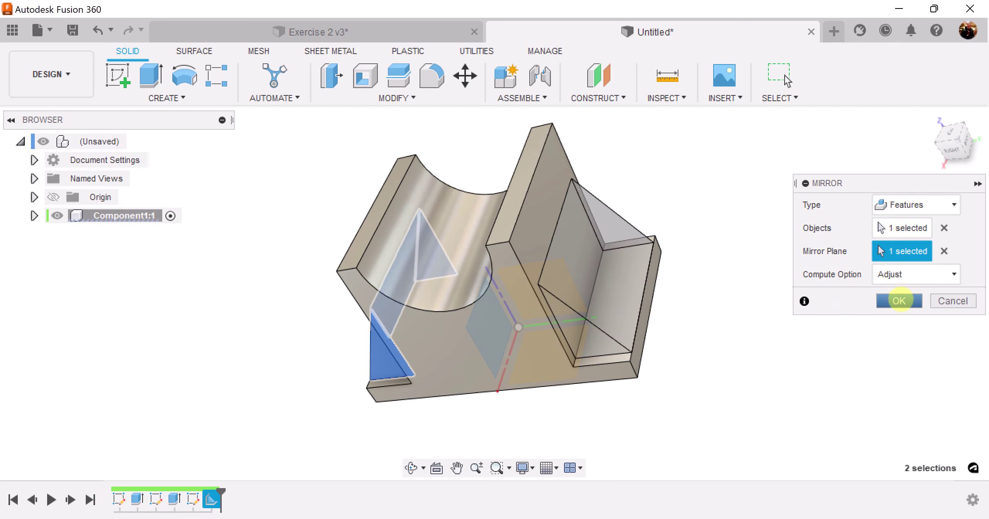
left_click(899, 301)
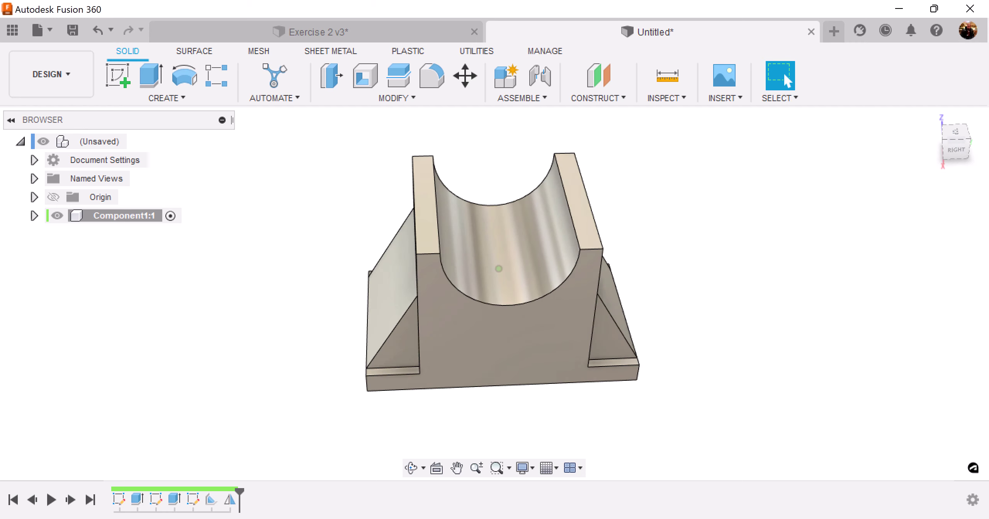
left_click(631, 280)
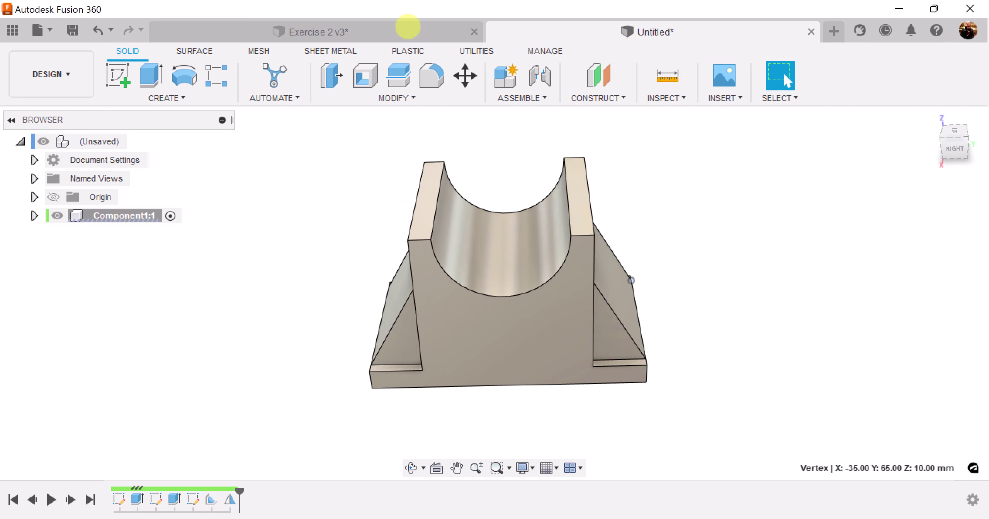
left_click(407, 27)
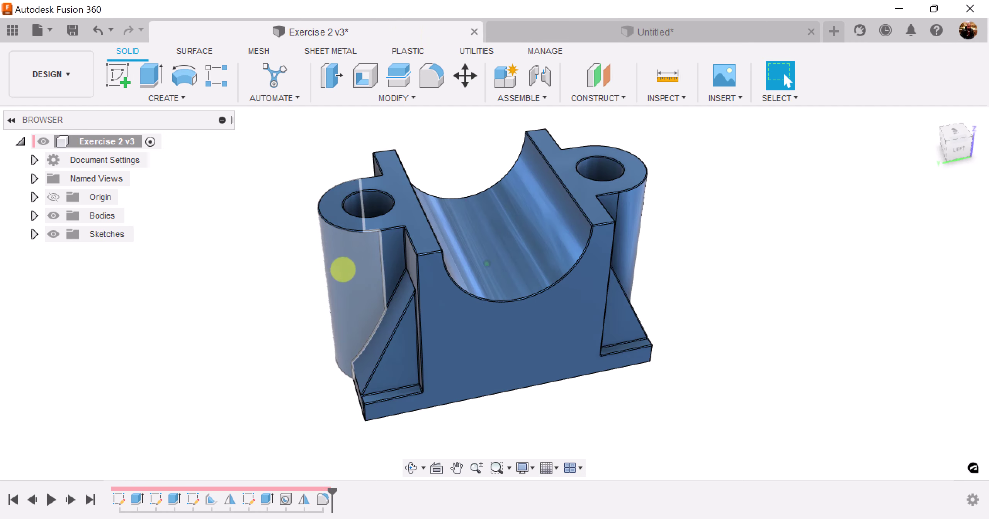
middle_click_drag(349, 371, 667, 28, "shift")
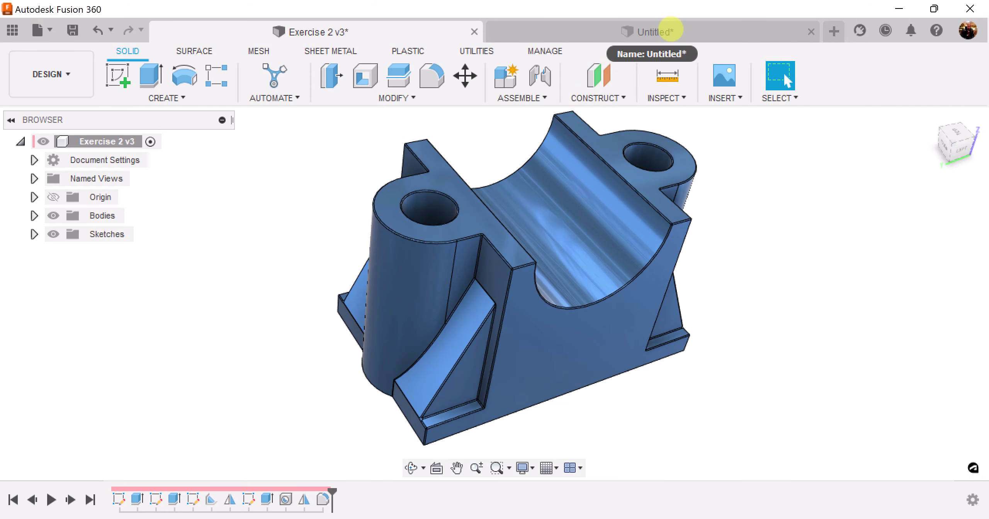
left_click(671, 29)
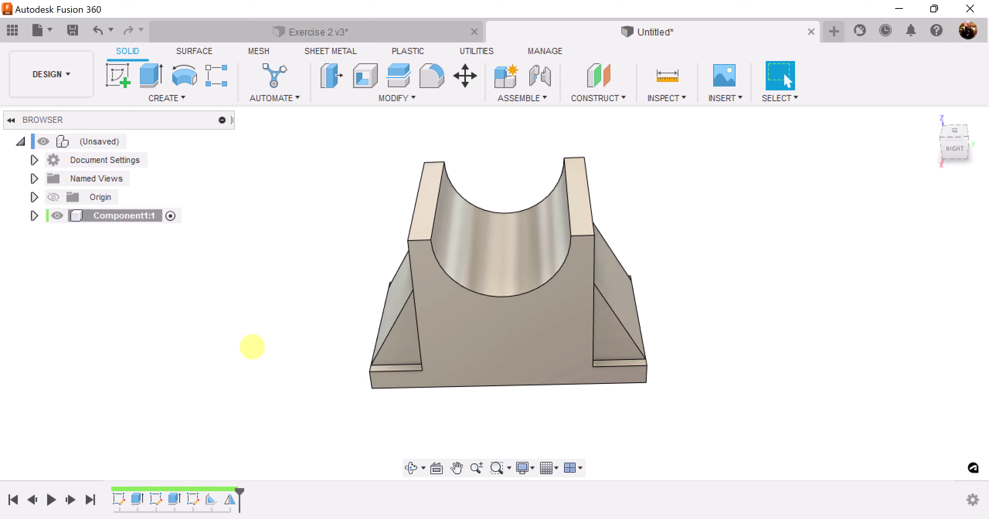
middle_click_drag(791, 253, 959, 131, "shift")
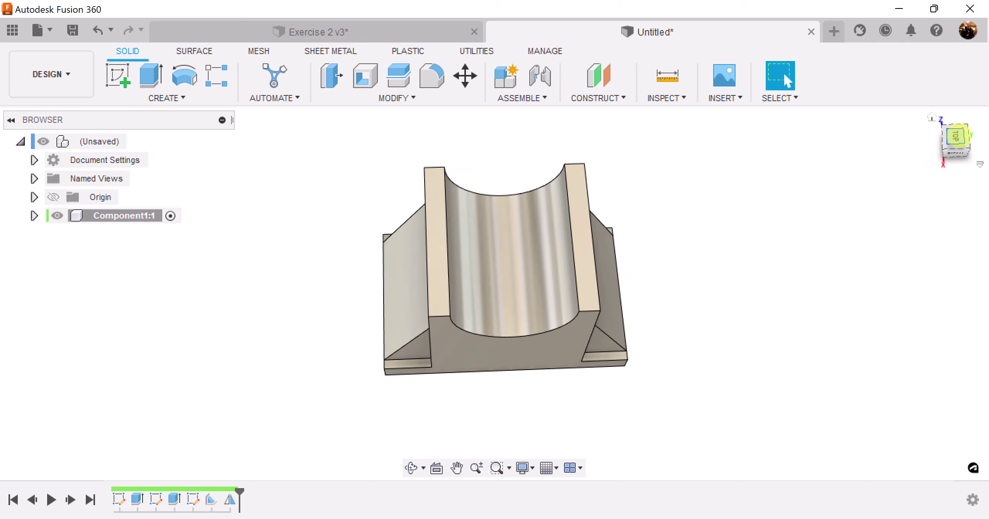
left_click(956, 136)
mouse_move(789, 360)
middle_mouse_down()
mouse_move(763, 422)
mouse_move(721, 268)
mouse_move(719, 296)
middle_mouse_up()
scroll(684, 296, "up", 2)
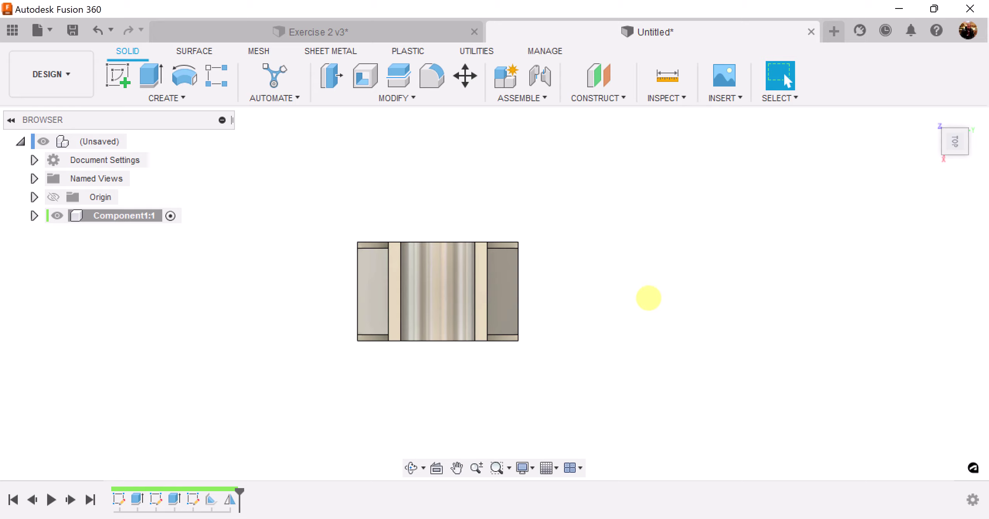
Start a sketch on the top plane and draw a Ø40 mm centre-diameter circle below the cradle.
left_click(123, 69)
left_click(505, 360)
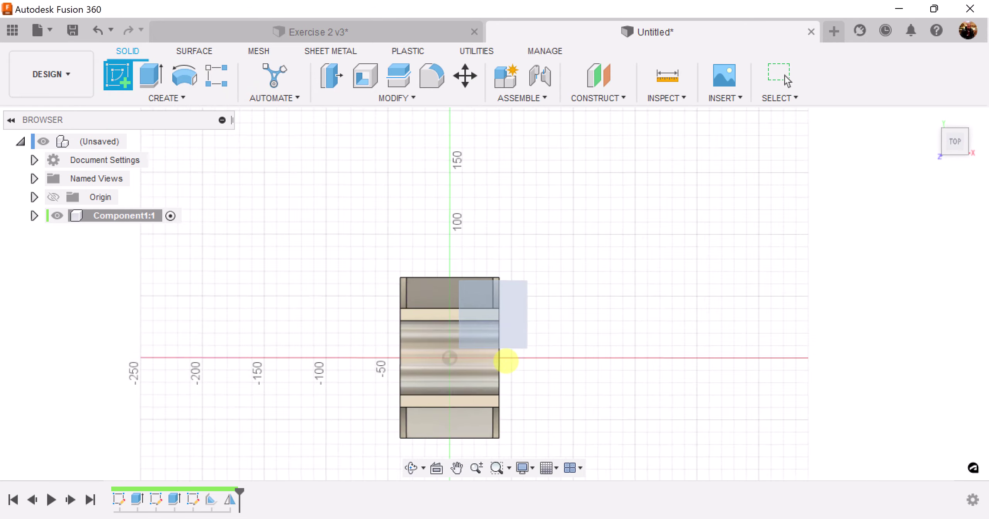
scroll(536, 330, "up", 4)
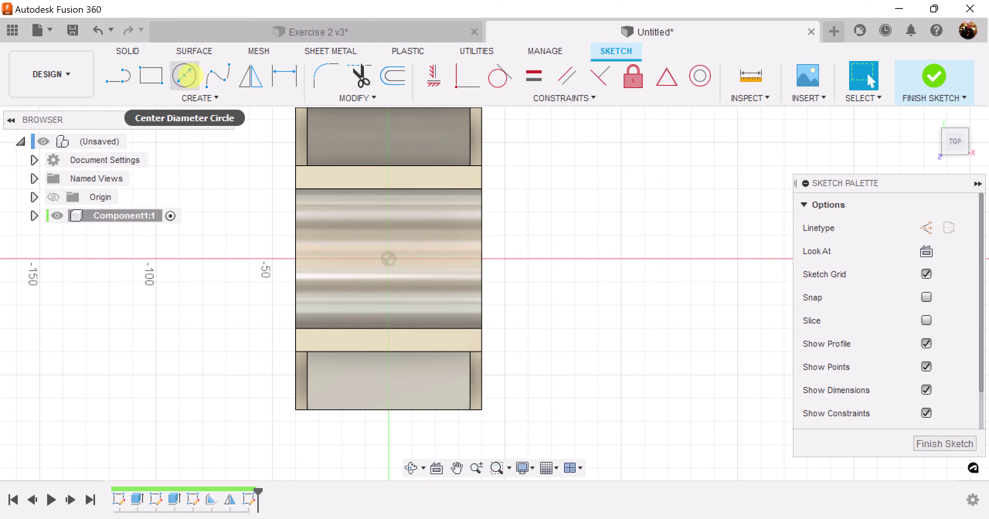
left_click(184, 76)
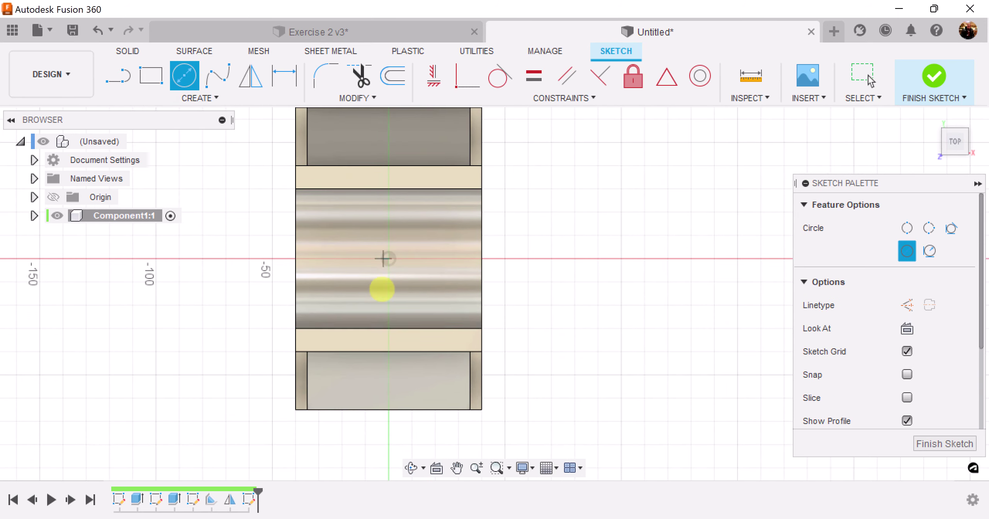
left_click(388, 380)
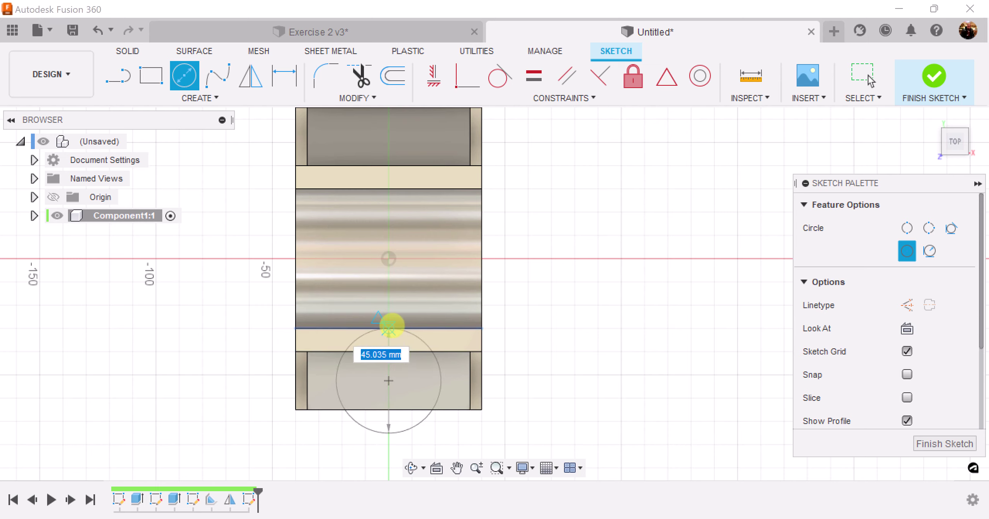
scroll(390, 325, "up", 3)
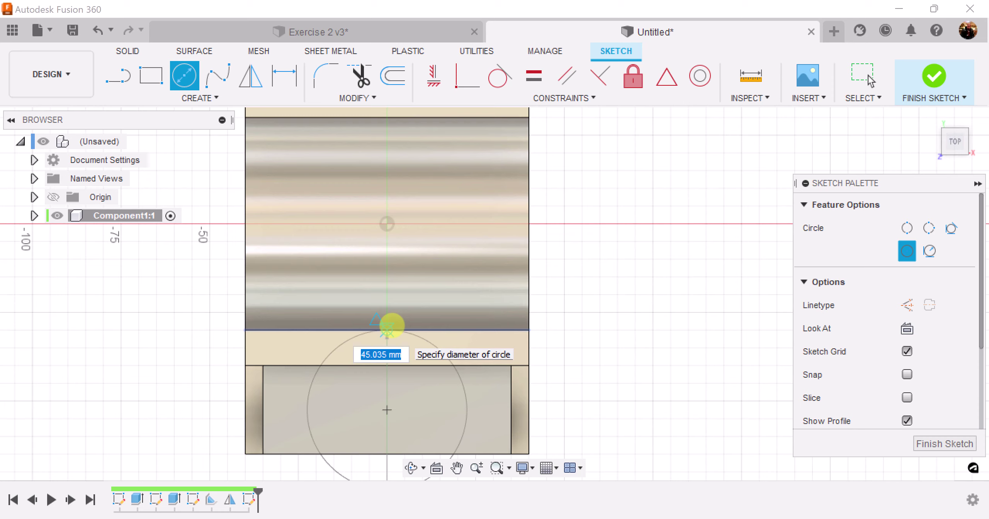
type("40")
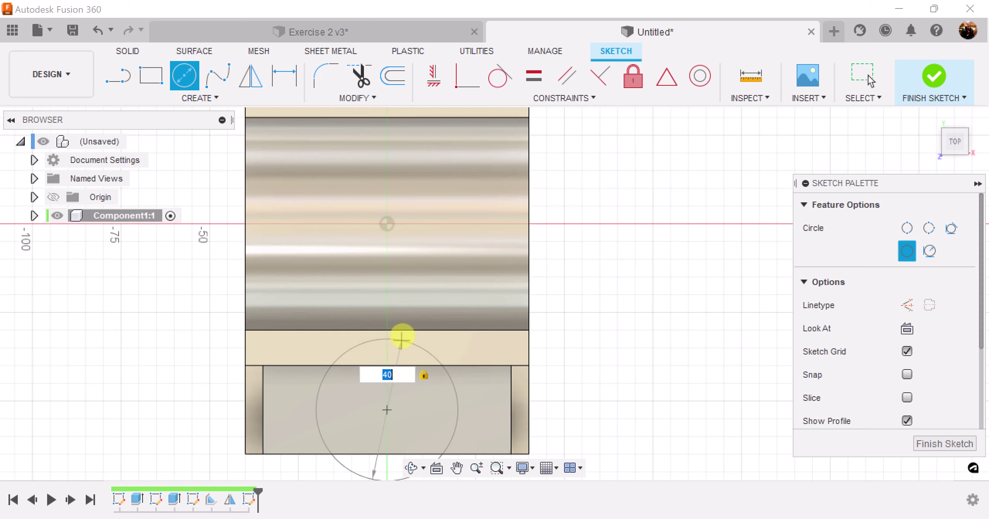
key("Return")
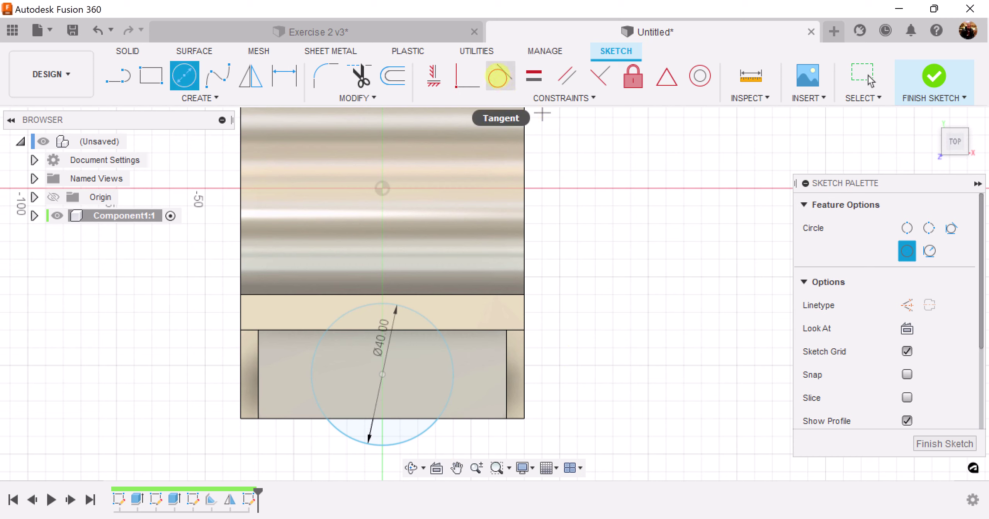
Make the circle tangent to the part's edge line.
left_click(504, 79)
left_click(421, 317)
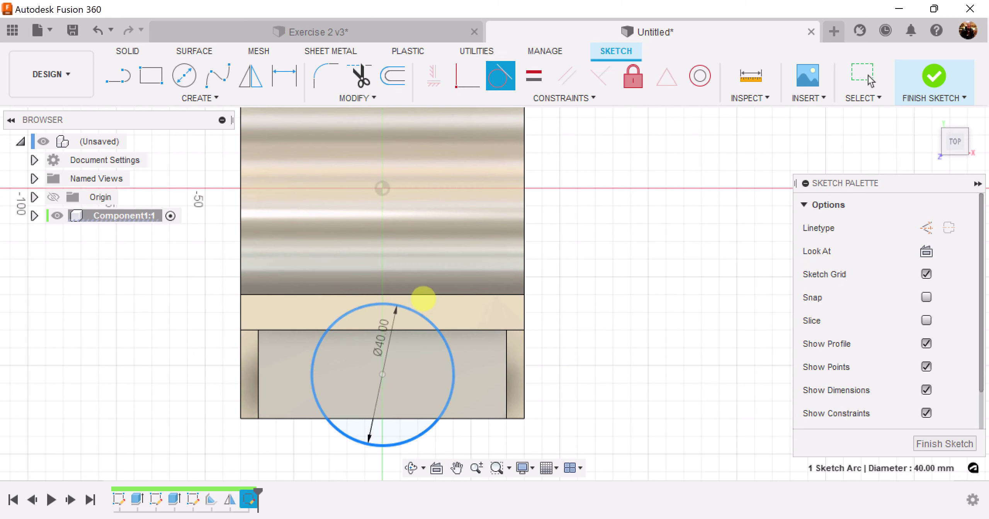
left_click(419, 294)
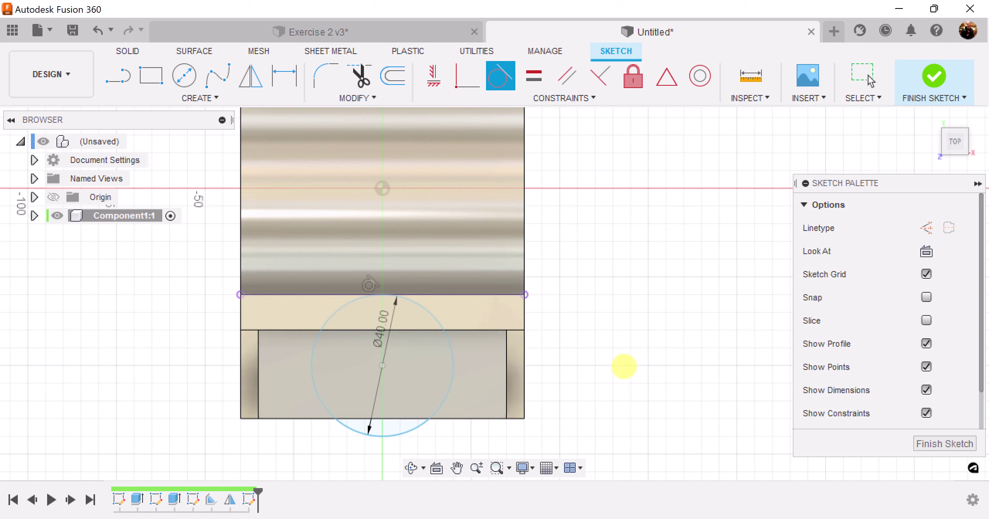
mouse_move(624, 368)
middle_mouse_down()
mouse_move(618, 318)
mouse_move(620, 339)
middle_mouse_up()
key("Return")
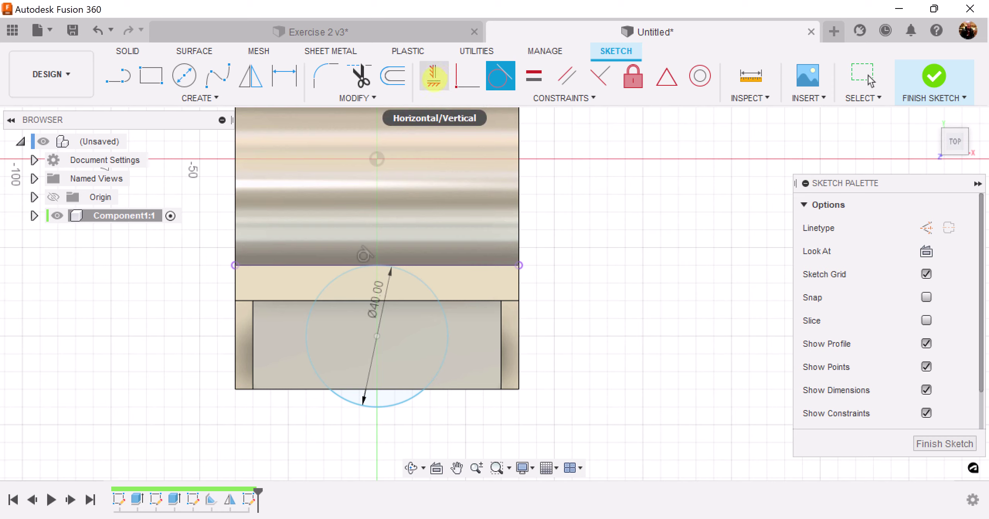
Constrain the circle's centre vertically in line with the origin.
left_click(433, 77)
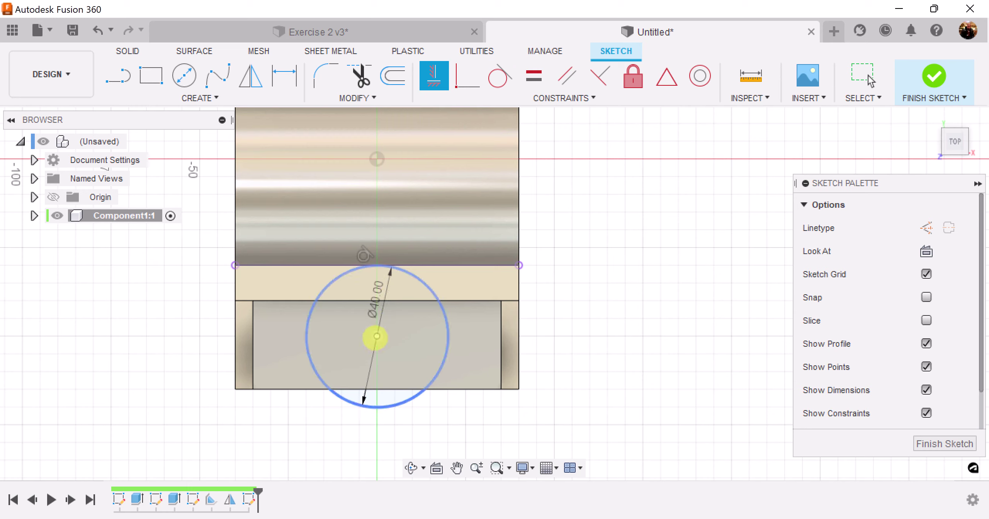
left_click(377, 336)
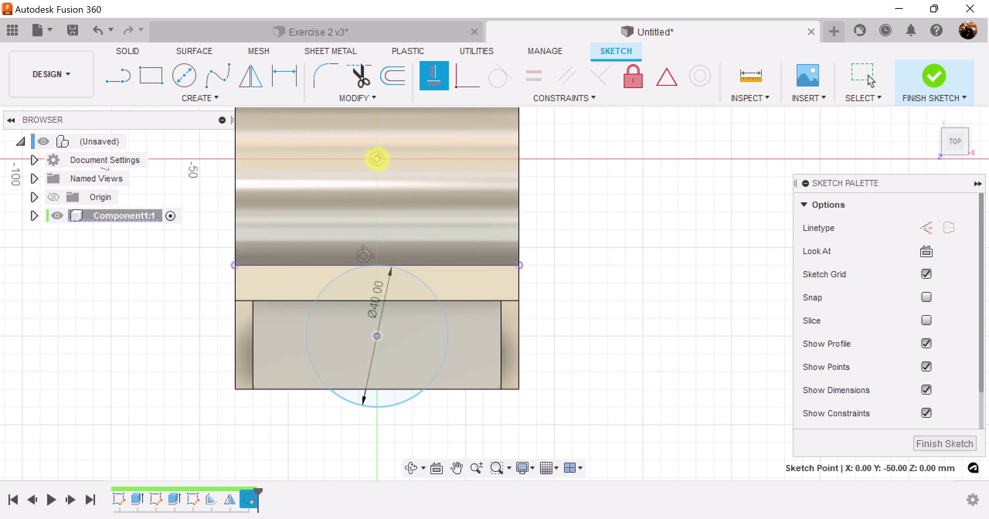
left_click(376, 159)
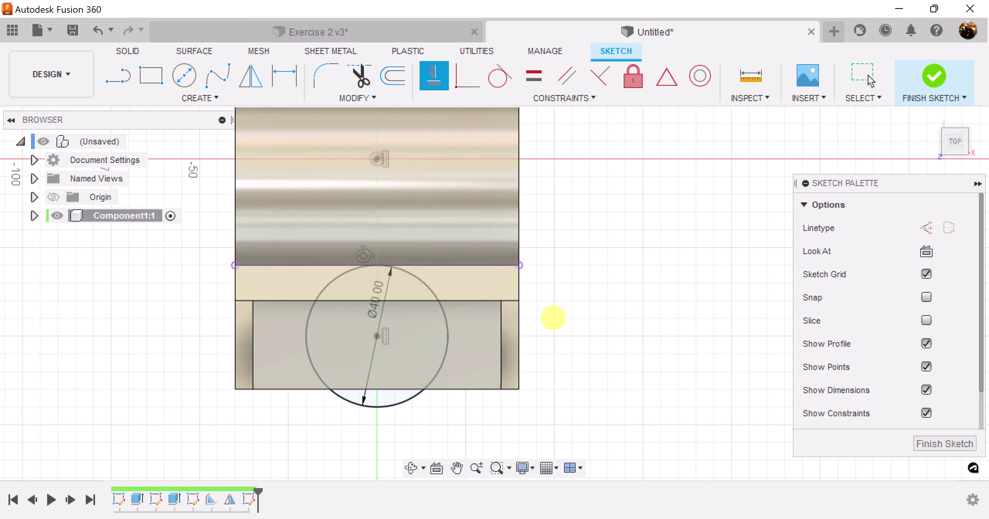
scroll(617, 397, "down", 2)
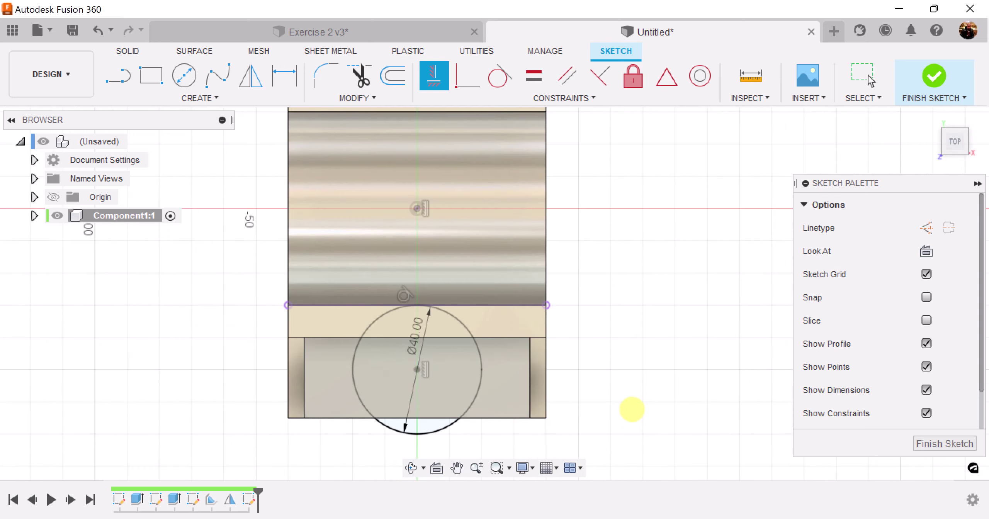
scroll(627, 408, "up", 3)
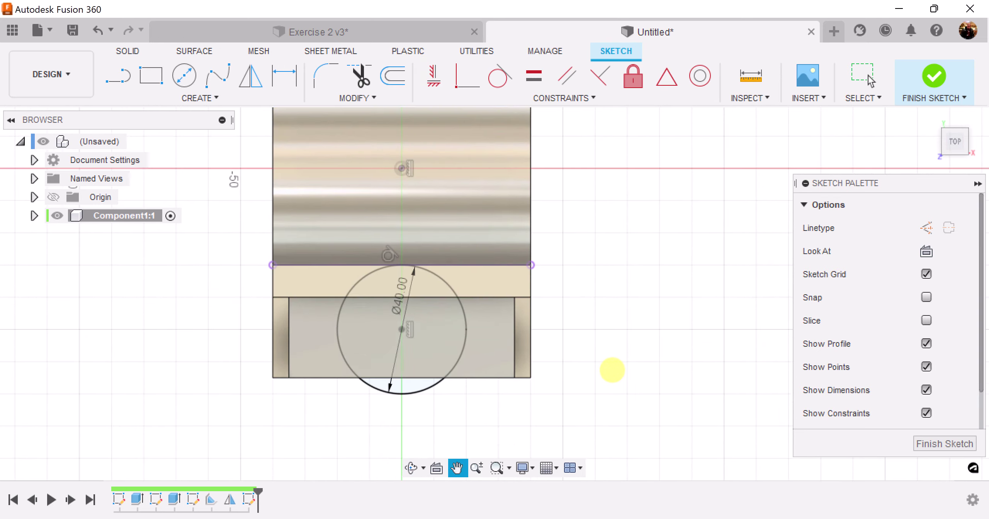
mouse_move(559, 355)
middle_mouse_down()
mouse_move(655, 362)
mouse_move(673, 373)
middle_mouse_up()
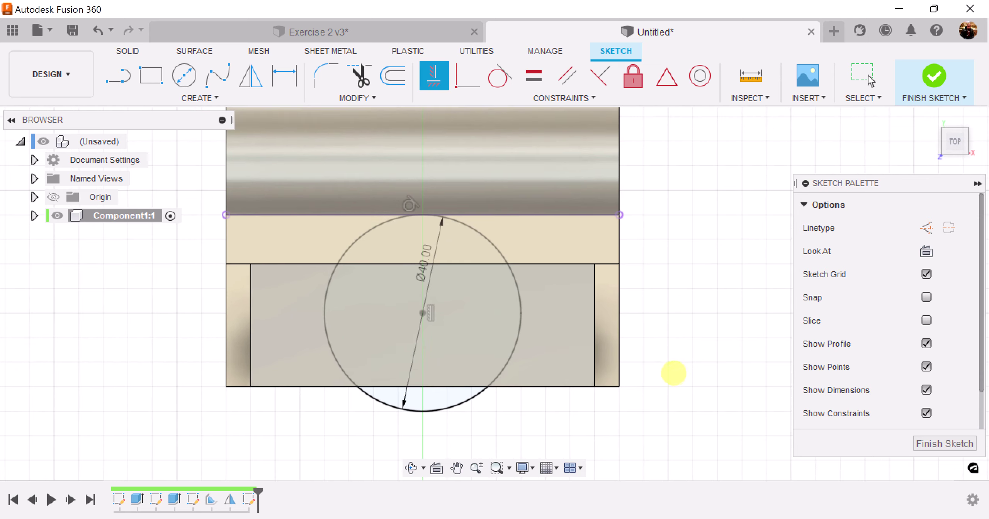
Draw two lines from the circle's left and right sides up to the edge line.
left_click(118, 76)
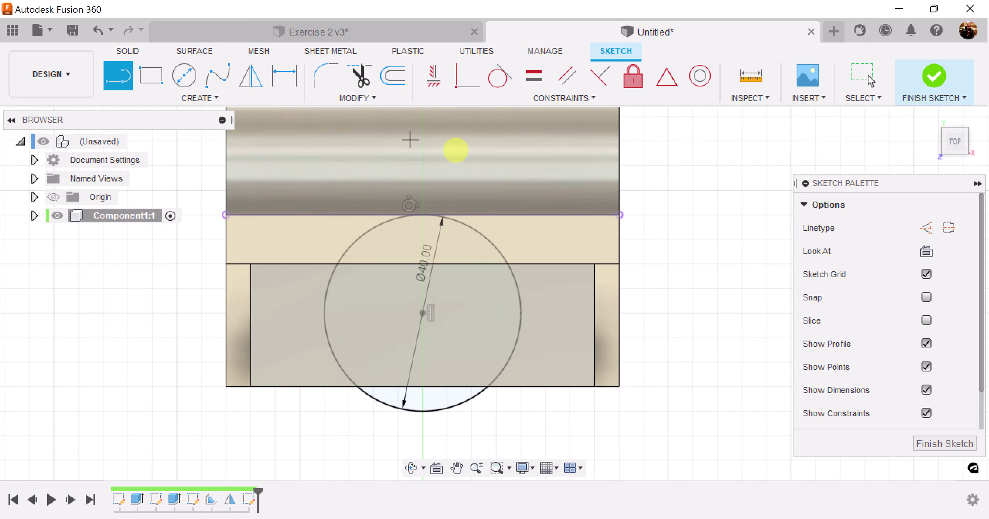
left_click(520, 312)
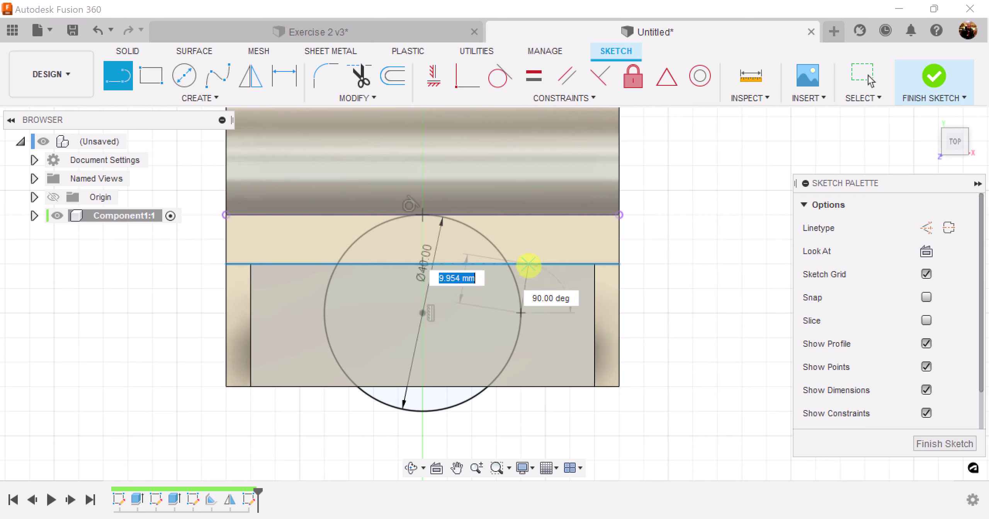
left_click(521, 264)
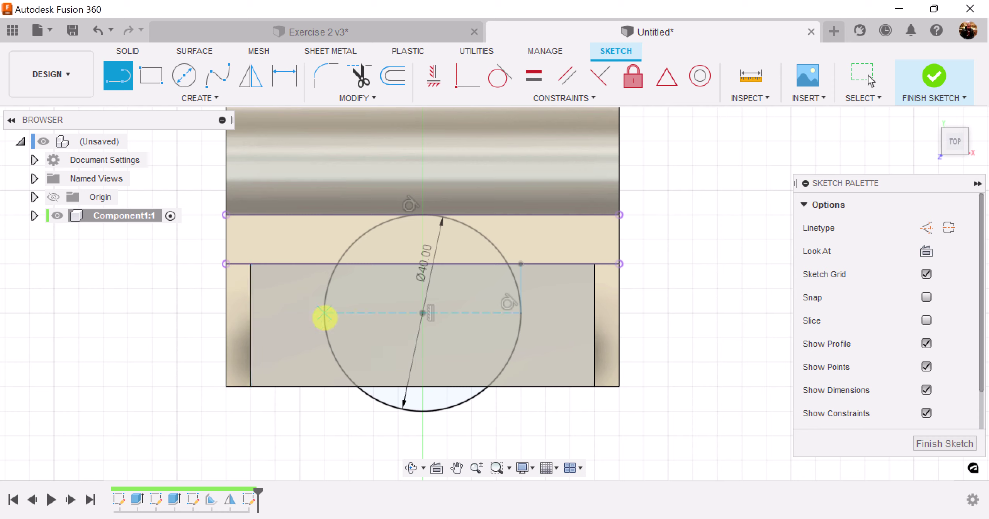
left_click(324, 313)
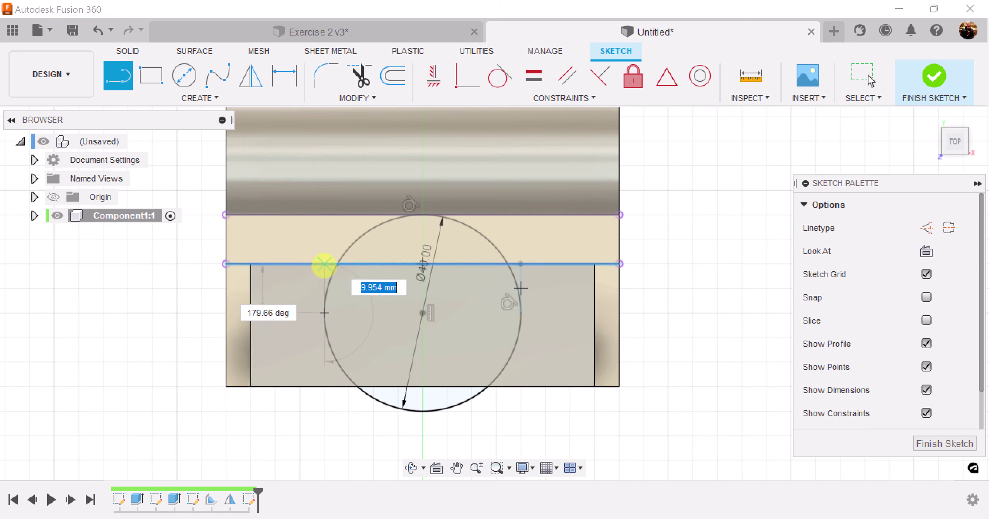
left_click(323, 264)
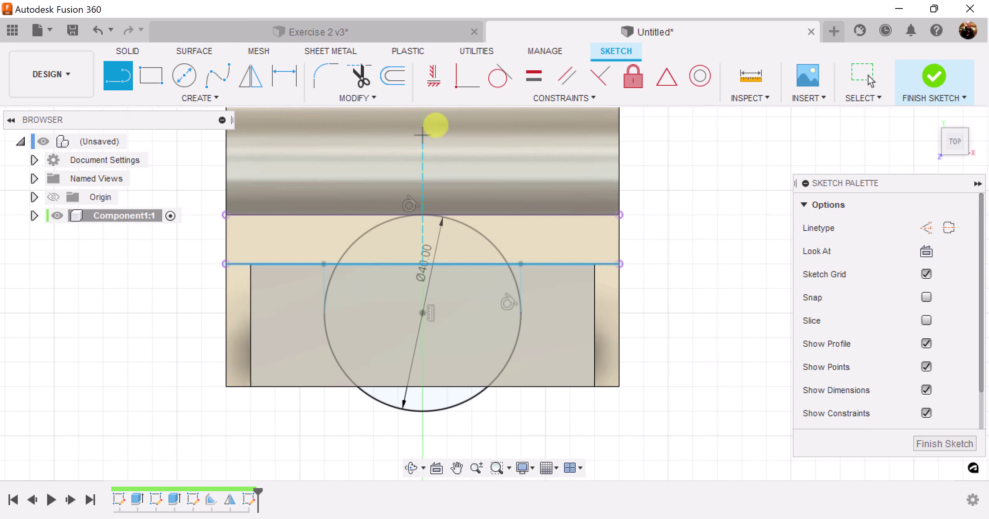
Make the left line tangent to the circle and the right line vertical, then finish the sketch.
left_click(501, 86)
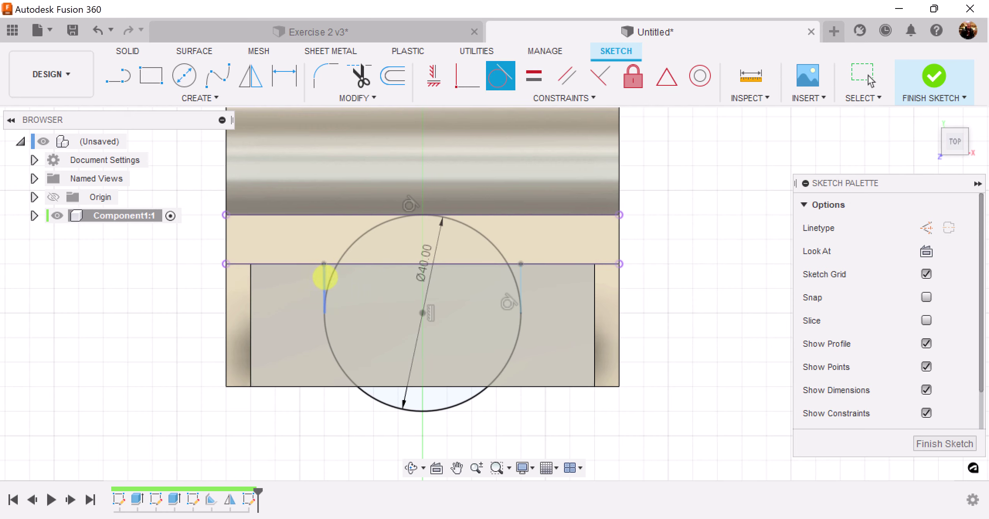
left_click(334, 272)
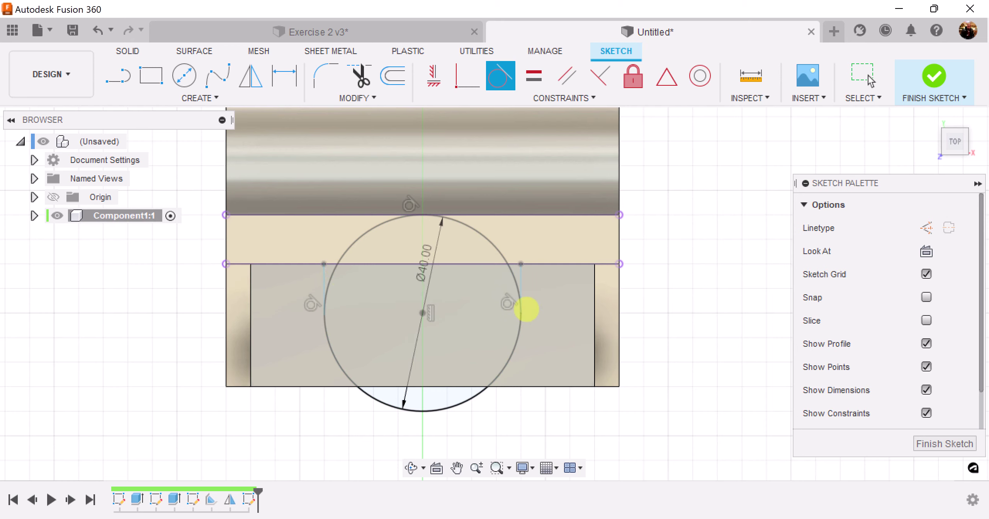
scroll(520, 329, "up", 2)
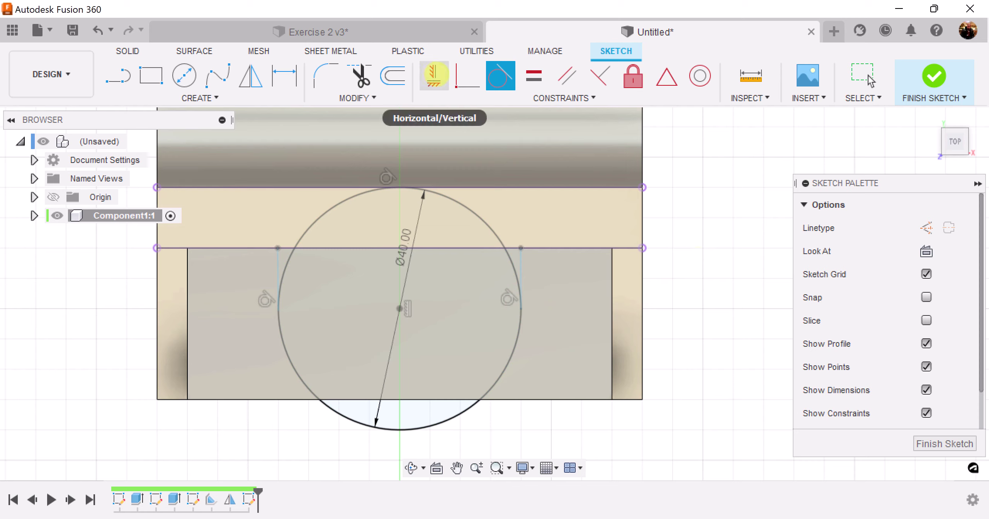
left_click(433, 75)
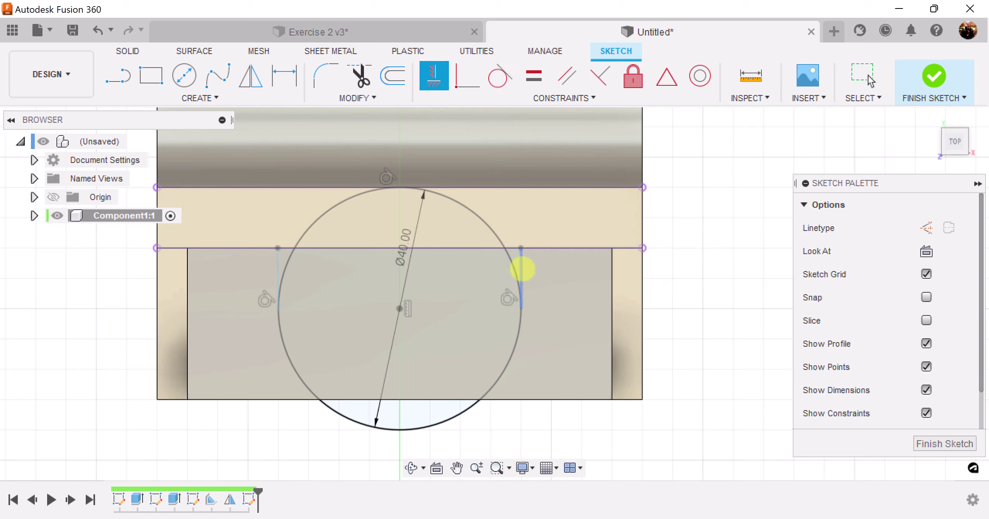
left_click(521, 270)
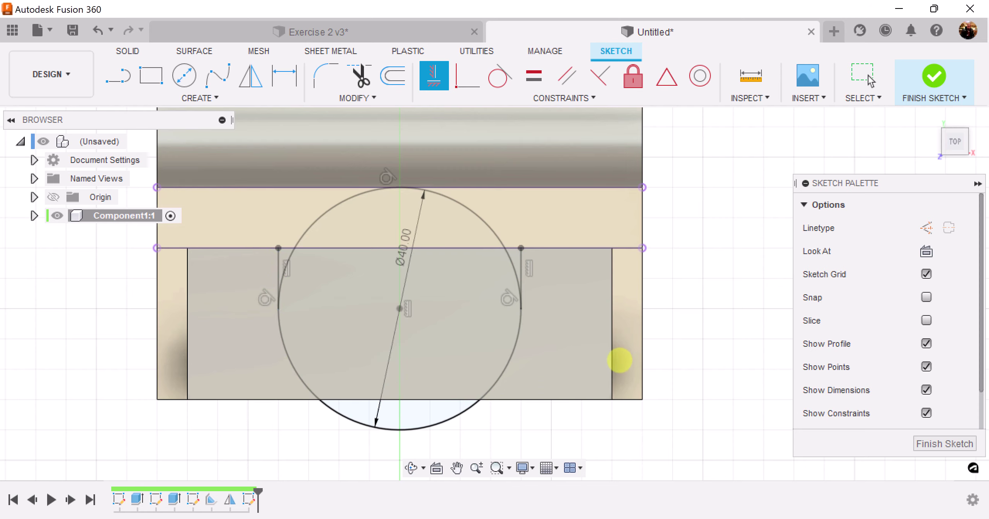
scroll(622, 361, "down", 5)
scroll(617, 344, "up", 3)
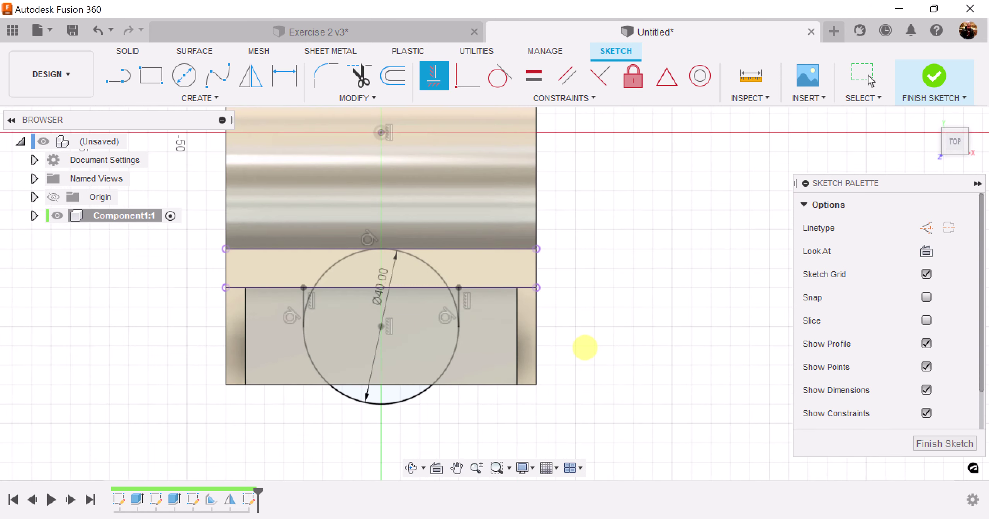
left_click(942, 444)
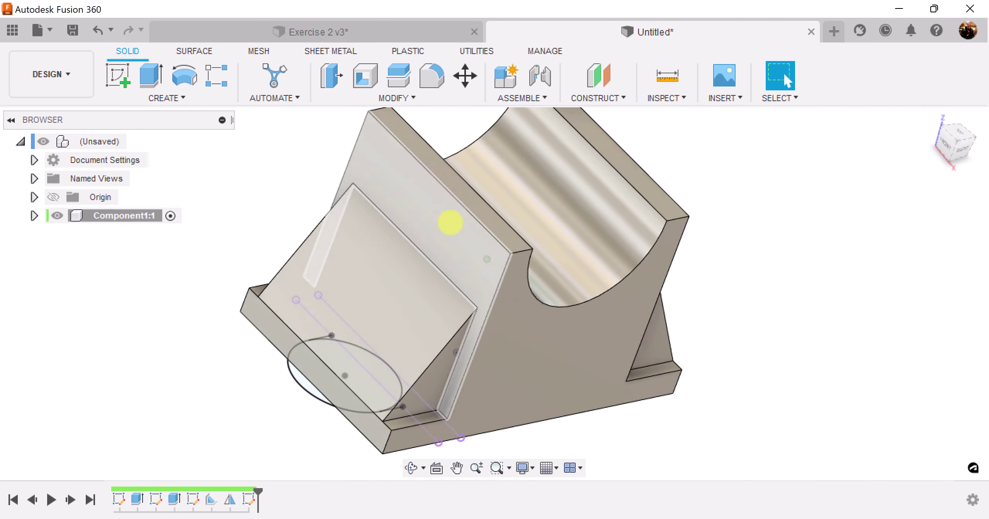
Start an extrusion with the three half-round boss profiles selected.
left_click(151, 75)
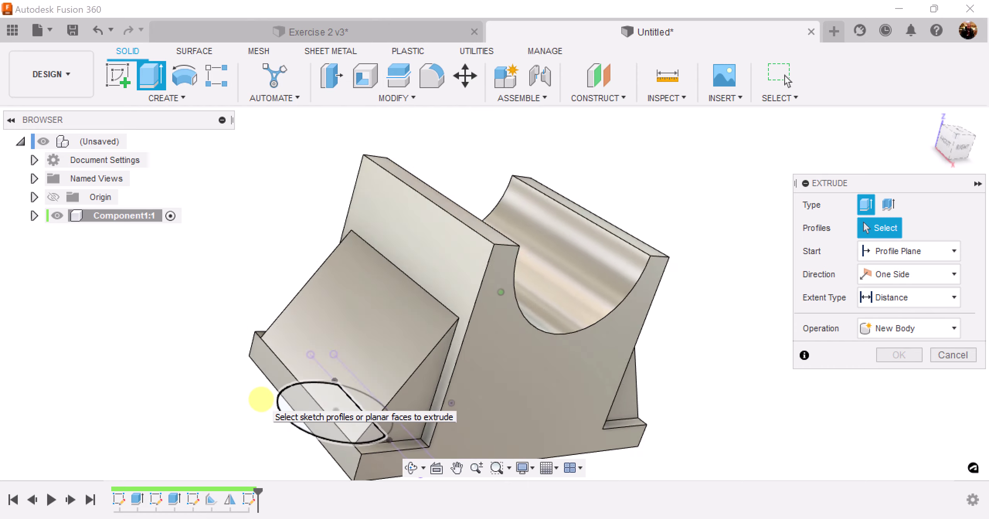
left_click(389, 356)
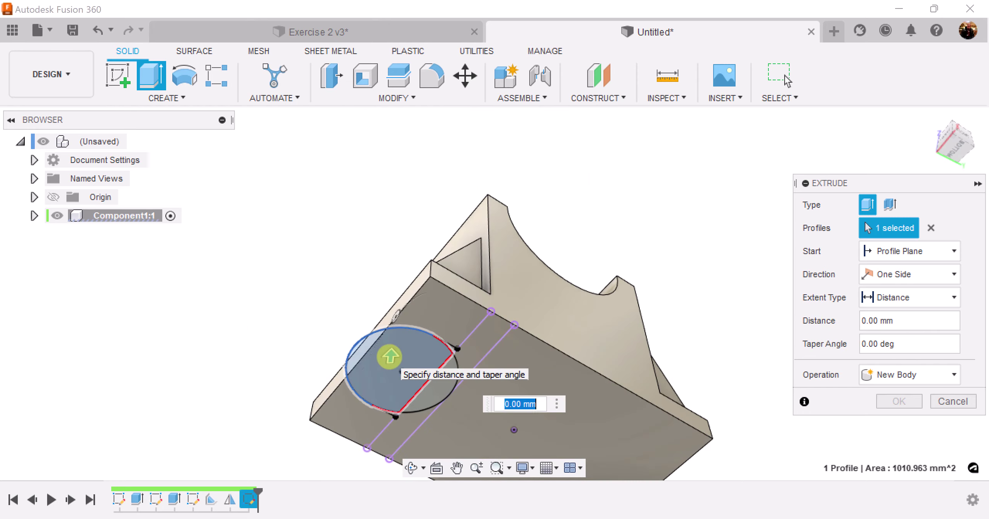
scroll(403, 366, "up", 4)
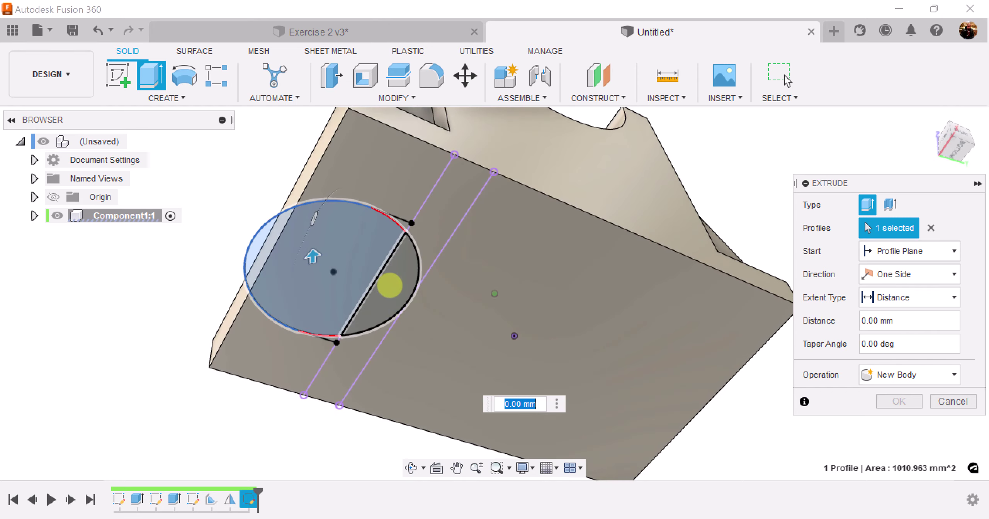
middle_click_drag(389, 285, 400, 255, "shift")
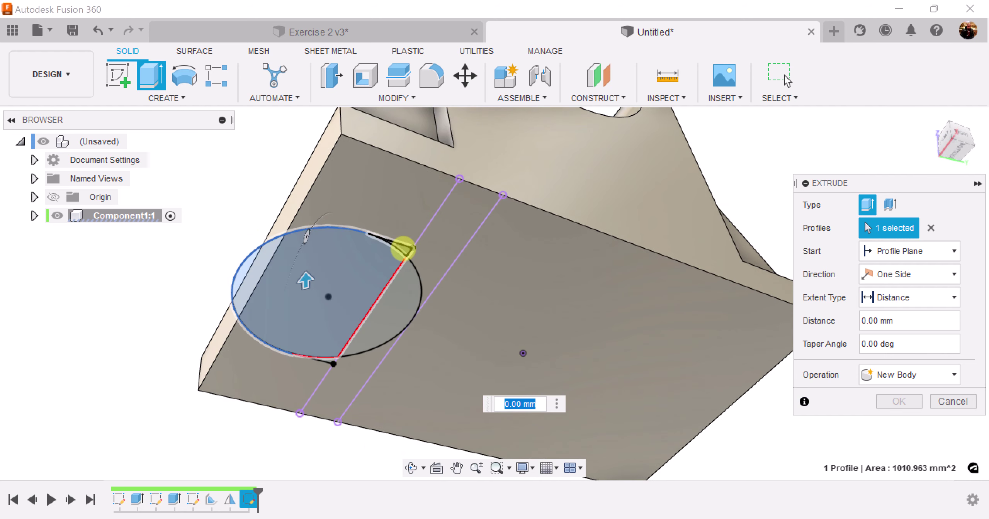
left_click(402, 248)
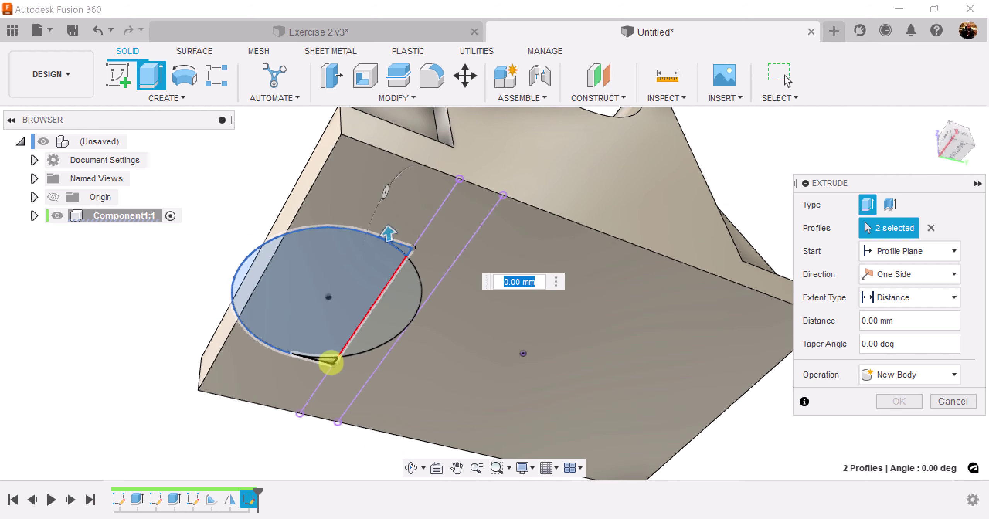
left_click(330, 361)
middle_click_drag(331, 361, 645, 205, "shift")
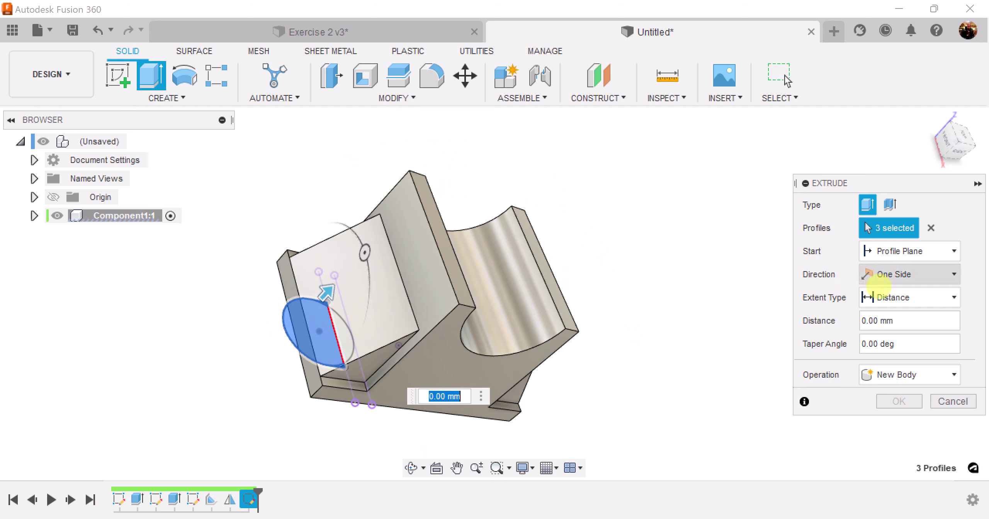
Extrude the bosses To Object up to the wall's top face, joined to the body.
left_click(944, 297)
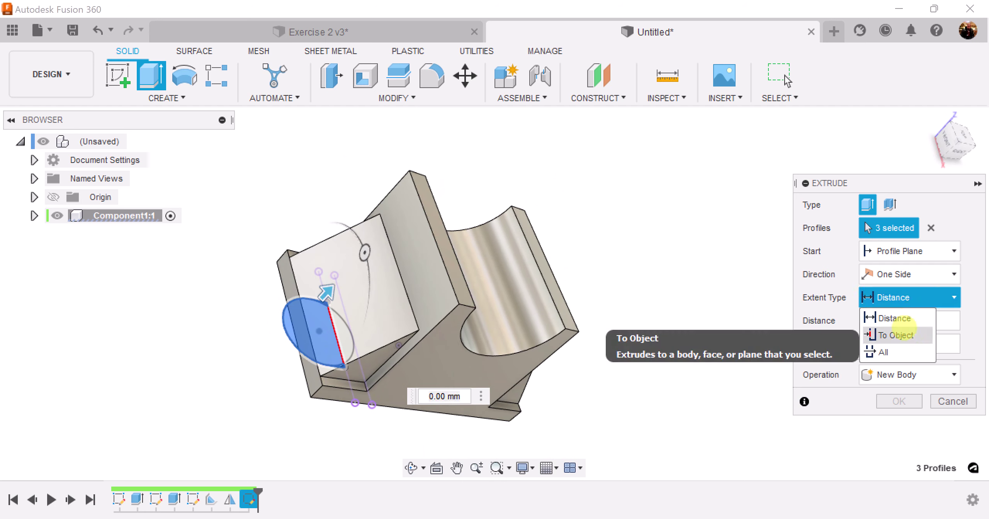
left_click(895, 334)
left_click(434, 217)
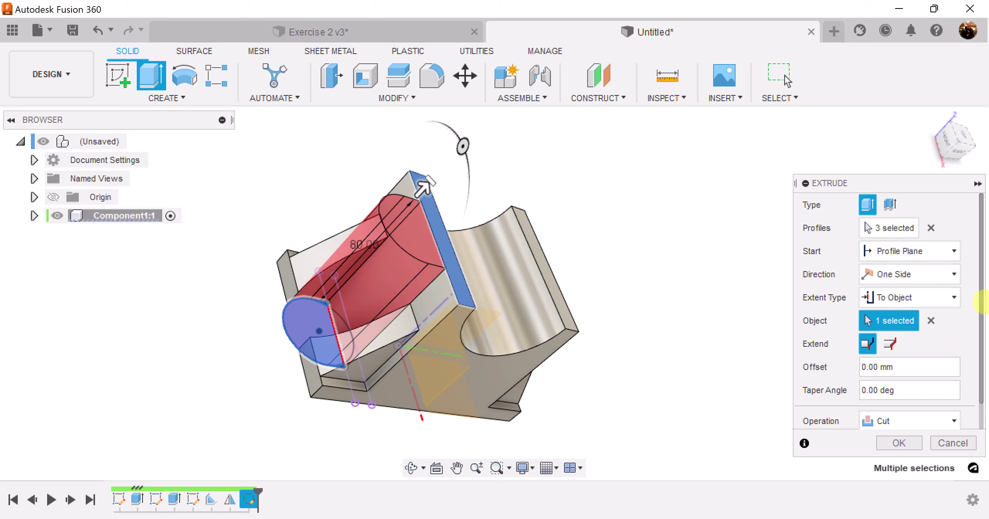
left_click(935, 421)
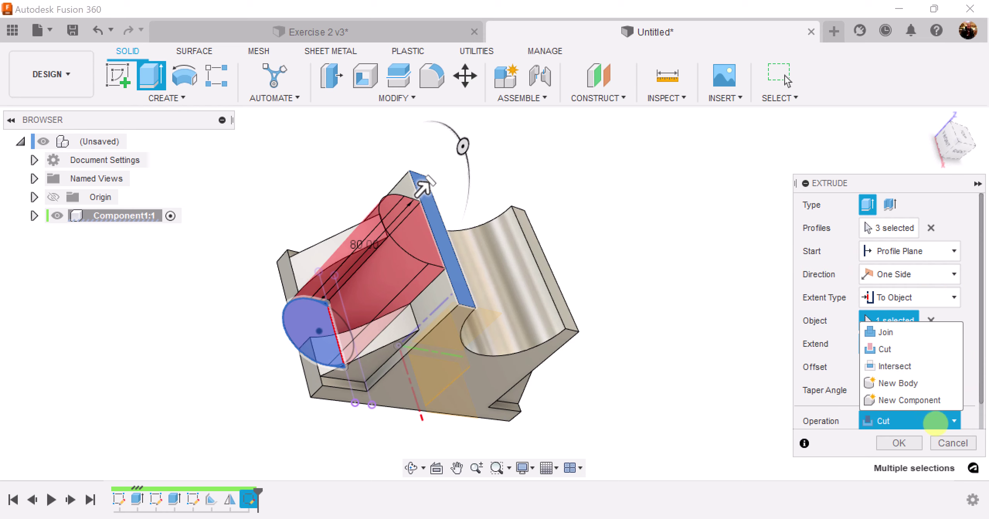
left_click(928, 331)
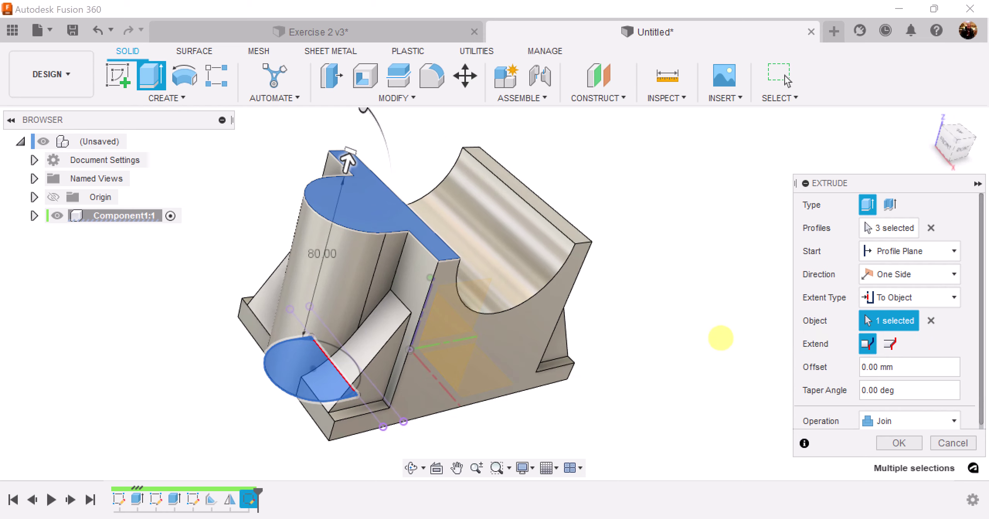
left_click(898, 442)
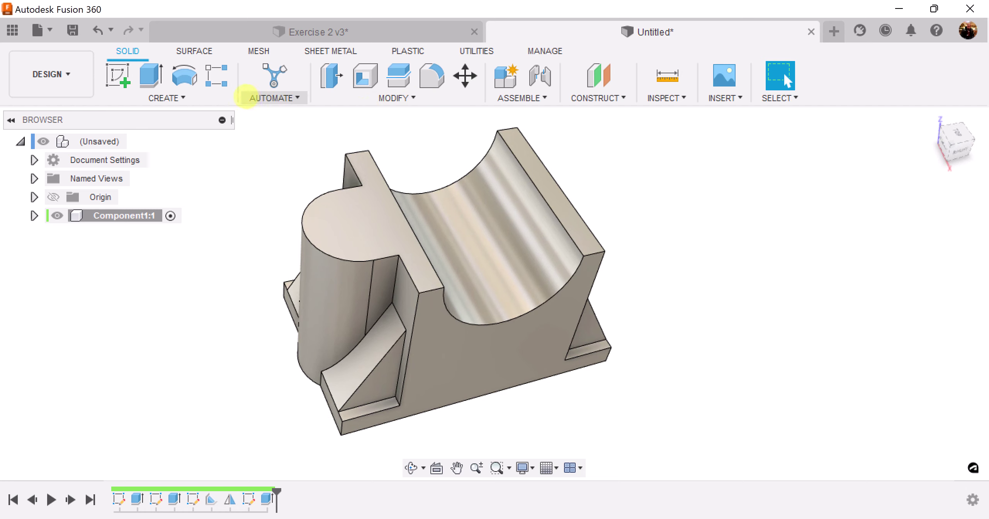
Check the Exercise 2 v3 reference, then place a hole centred on the boss's top face.
left_click(425, 29)
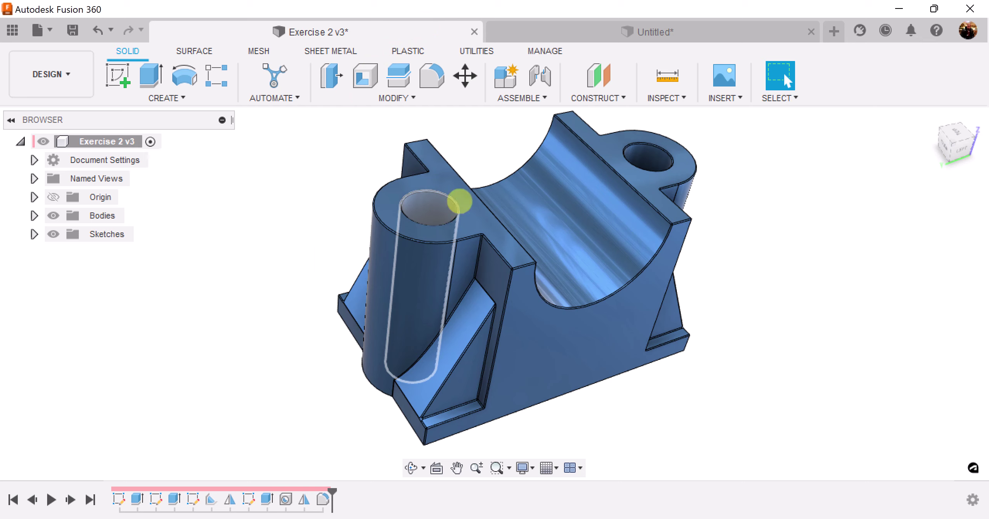
left_click(579, 28)
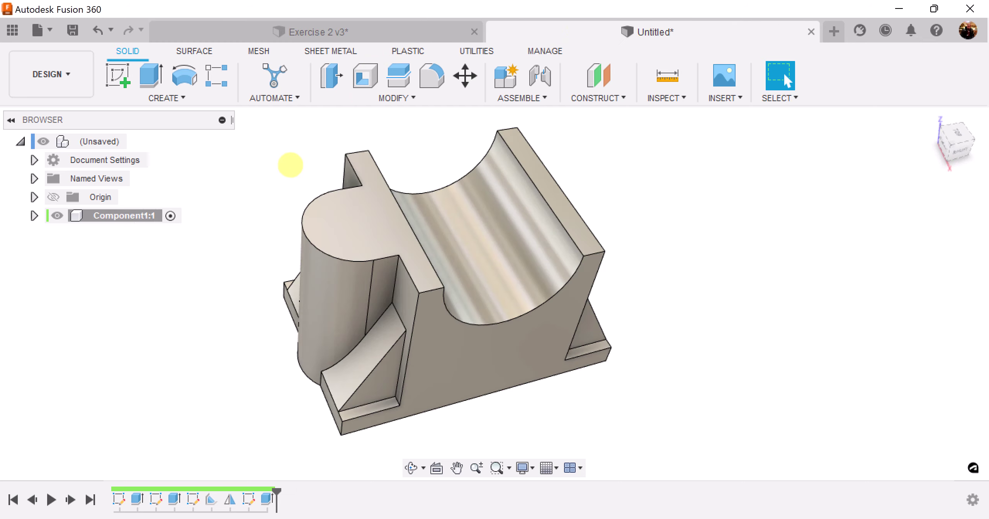
left_click(162, 97)
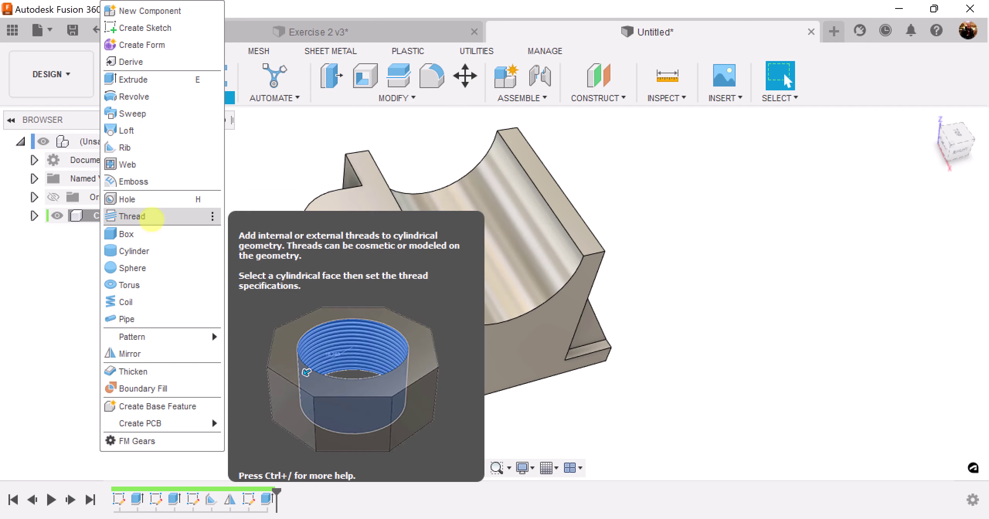
left_click(127, 200)
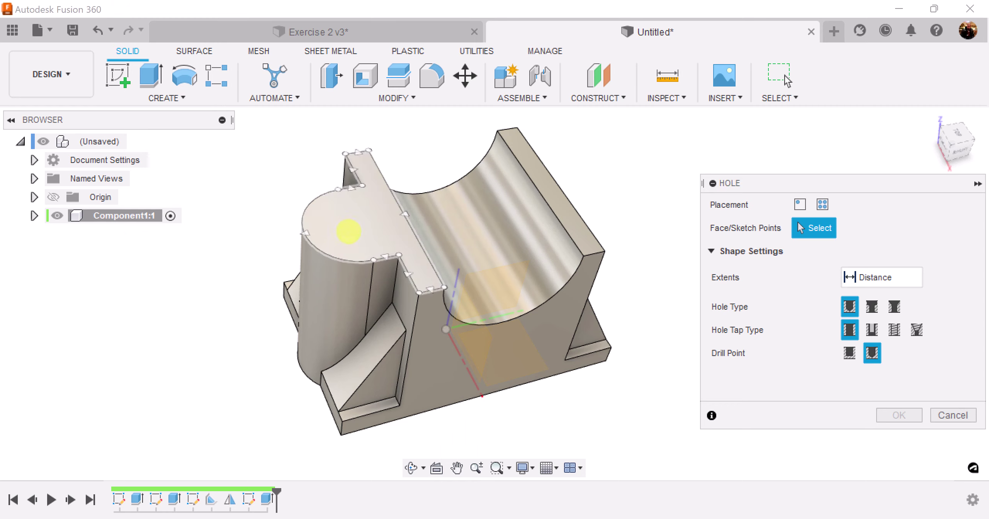
left_click(348, 232)
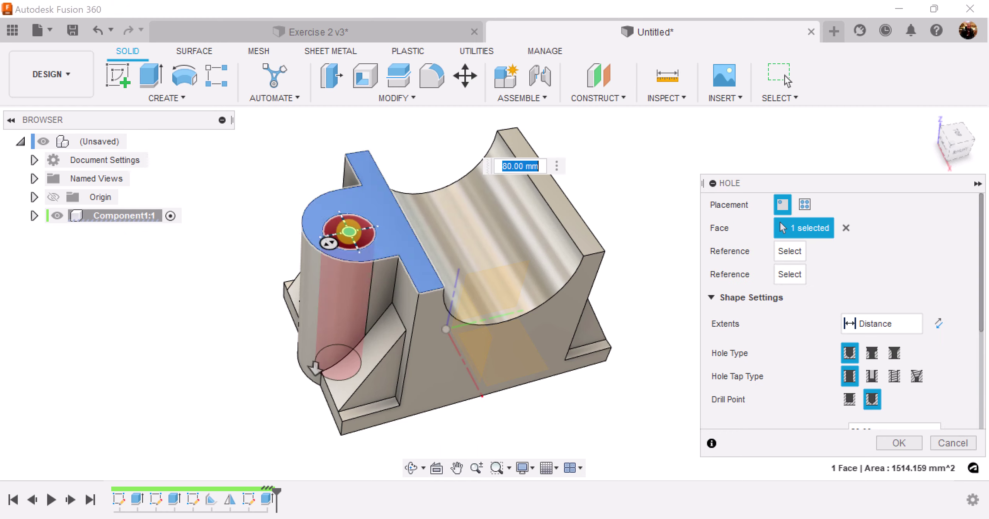
middle_click_drag(349, 231, 387, 286, "shift")
scroll(387, 286, "up", 5)
middle_click_drag(535, 256, 517, 372)
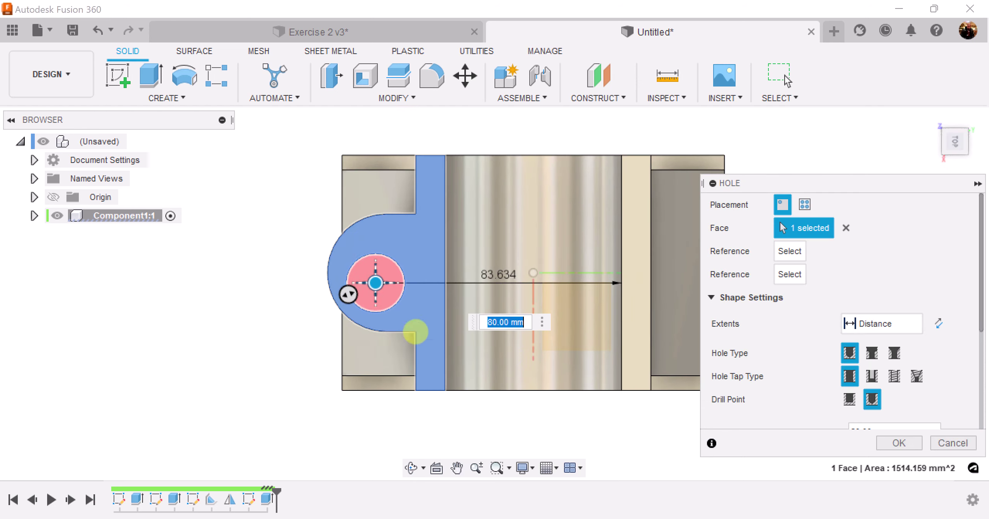
mouse_move(375, 282)
left_mouse_down()
mouse_move(405, 308)
mouse_move(350, 307)
mouse_move(358, 285)
left_mouse_up()
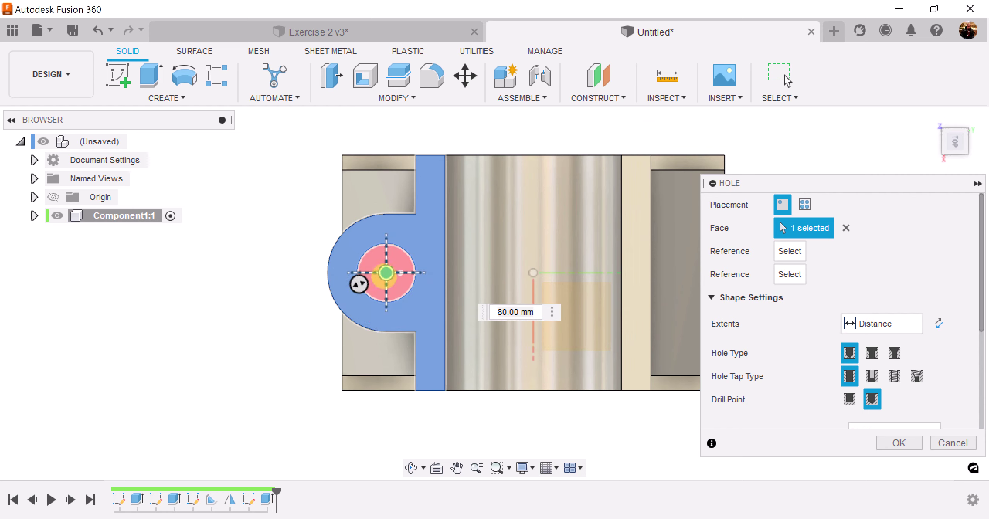
left_click_drag(386, 273, 385, 273)
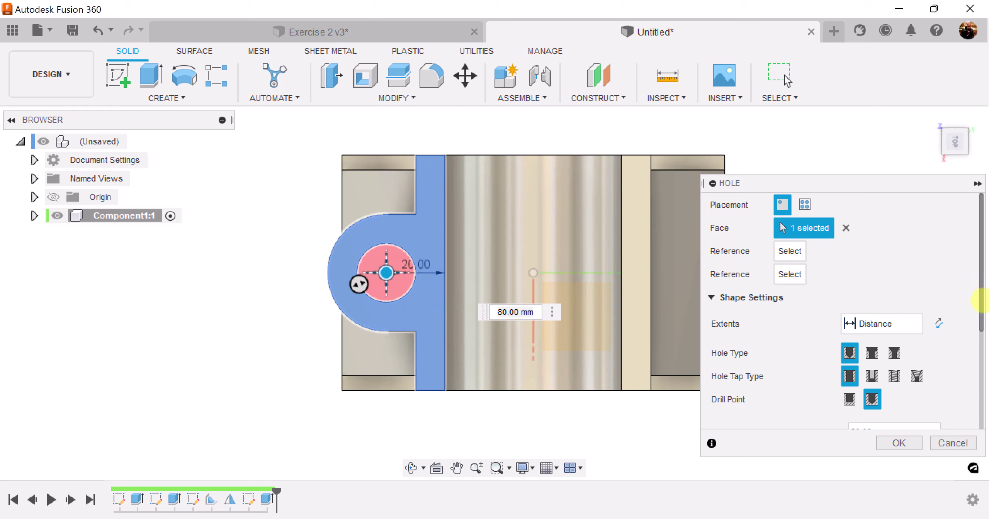
Set the 20 mm hole's extent to All and create it.
left_click_drag(981, 304, 980, 346)
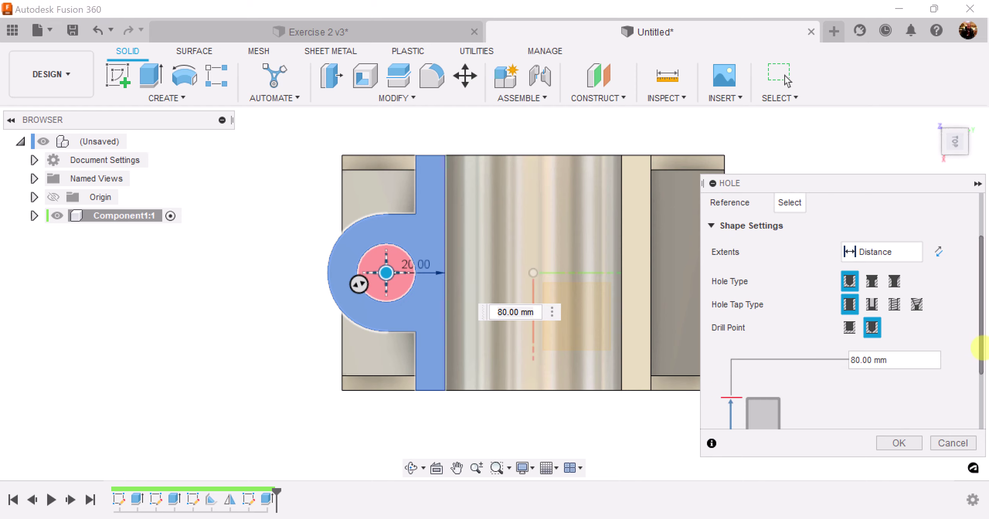
left_click(912, 250)
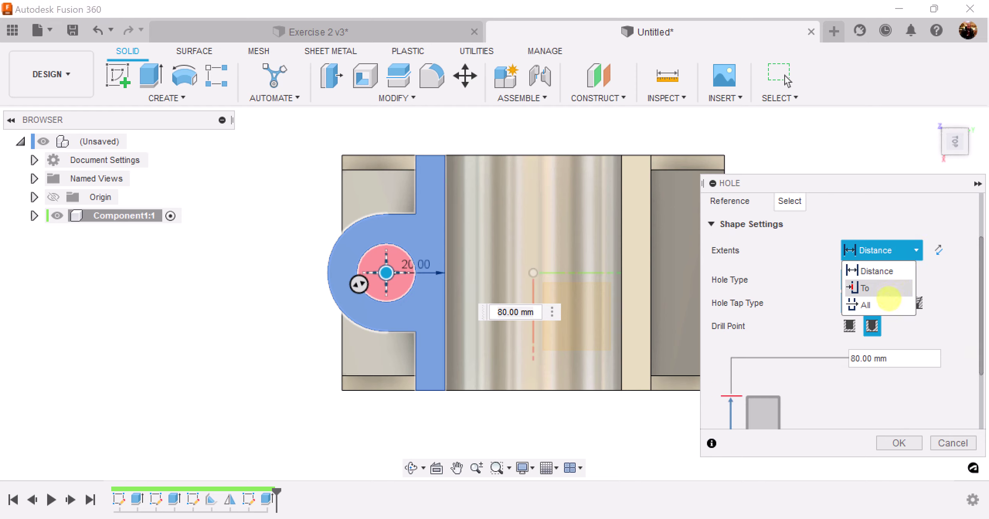
left_click(887, 301)
left_click_drag(977, 315, 979, 378)
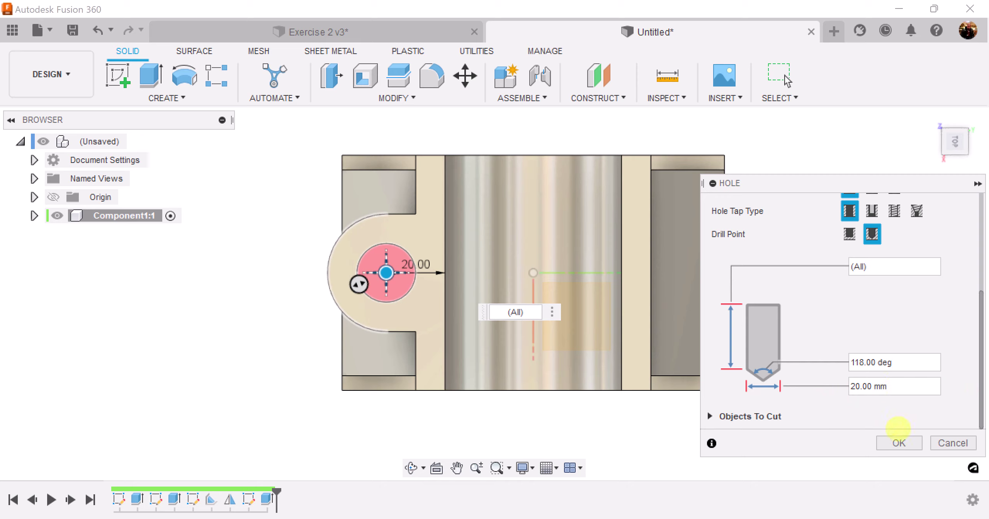
left_click(898, 443)
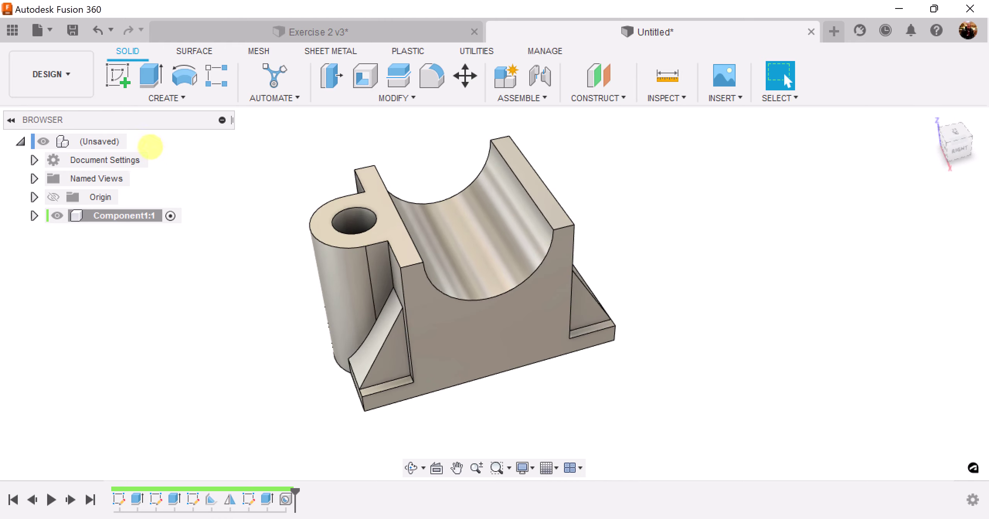
Mirror Extrude3 and Hole1 across the XZ plane, then window-select the whole bracket.
left_click(172, 98)
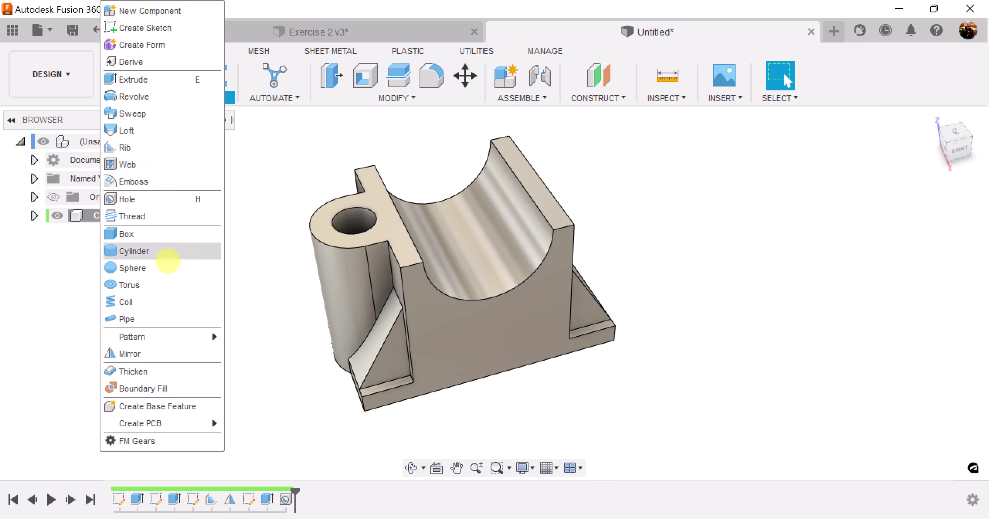
left_click(169, 347)
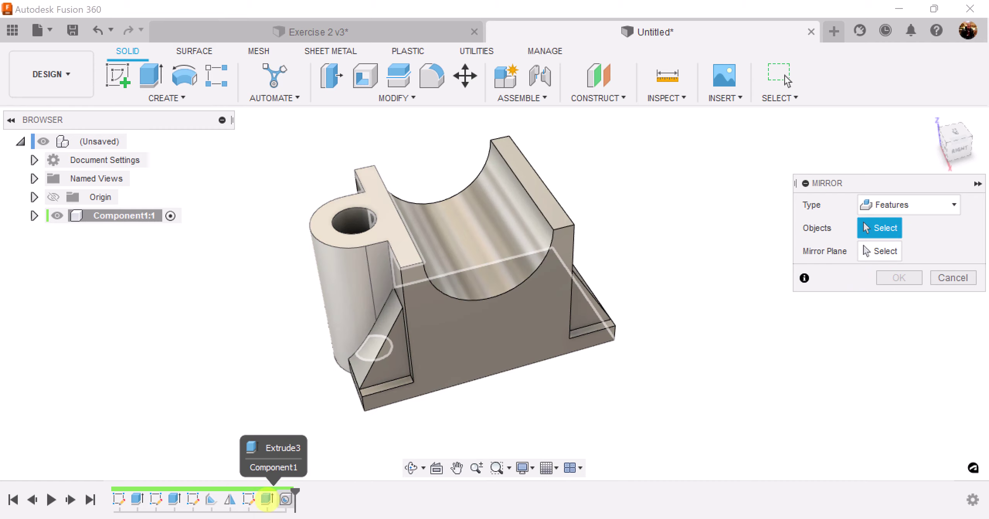
left_click(267, 498)
left_click(285, 499)
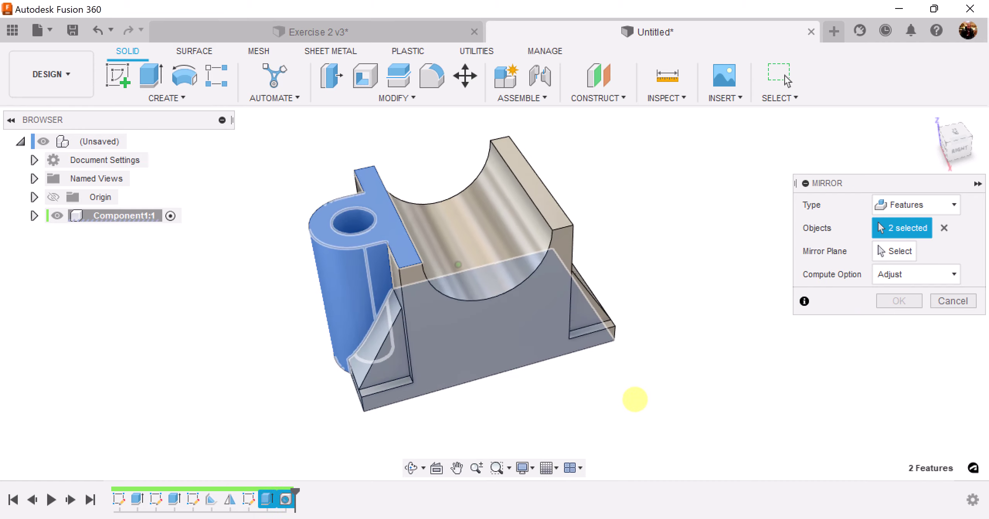
middle_click_drag(634, 399, 474, 300, "shift")
left_click(874, 251)
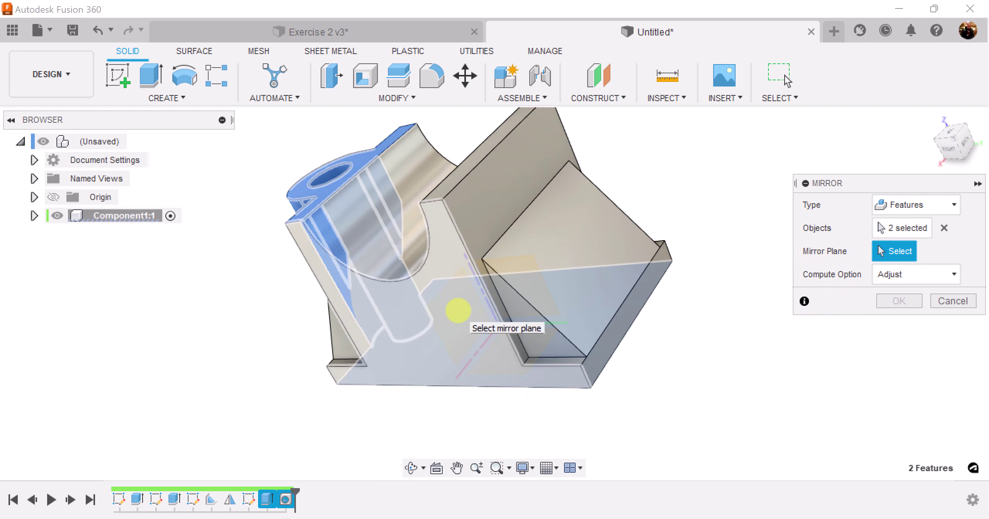
left_click(458, 310)
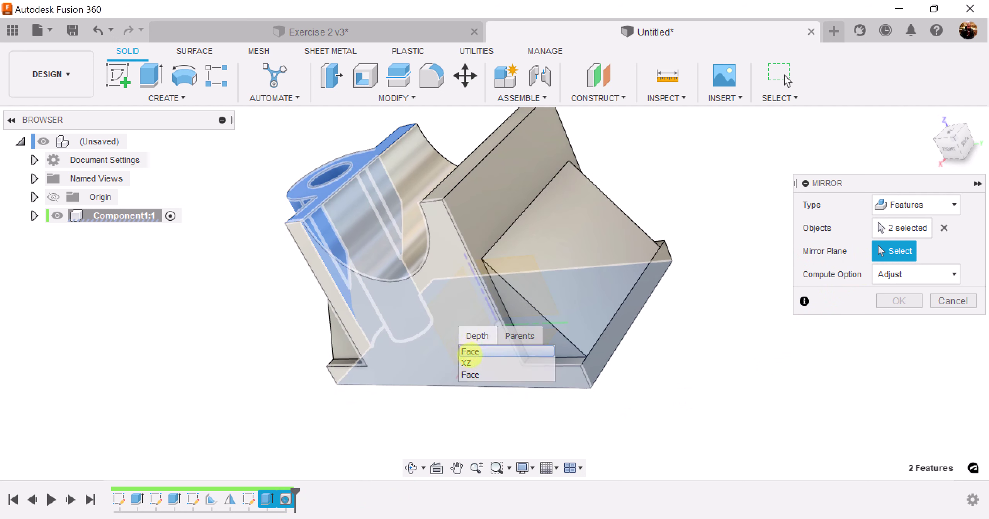
left_click(466, 362)
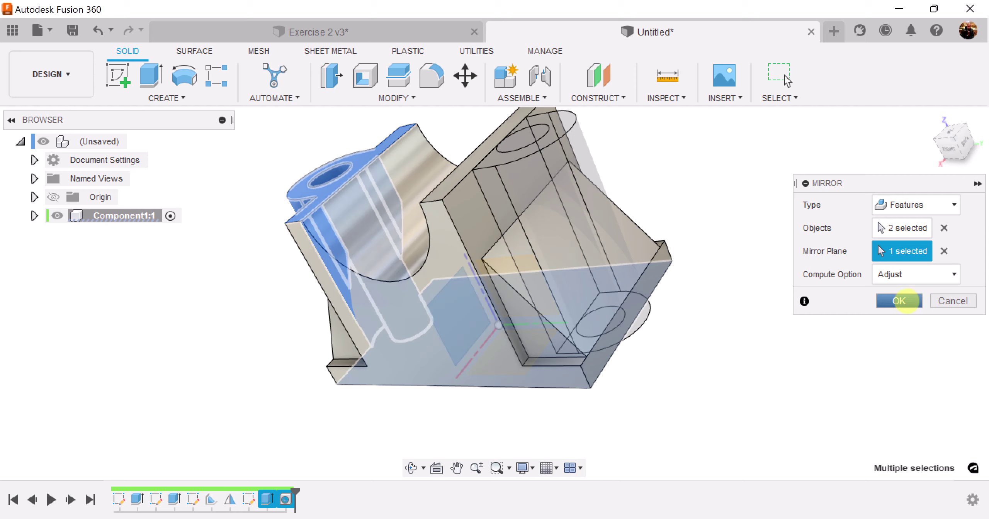
left_click(900, 301)
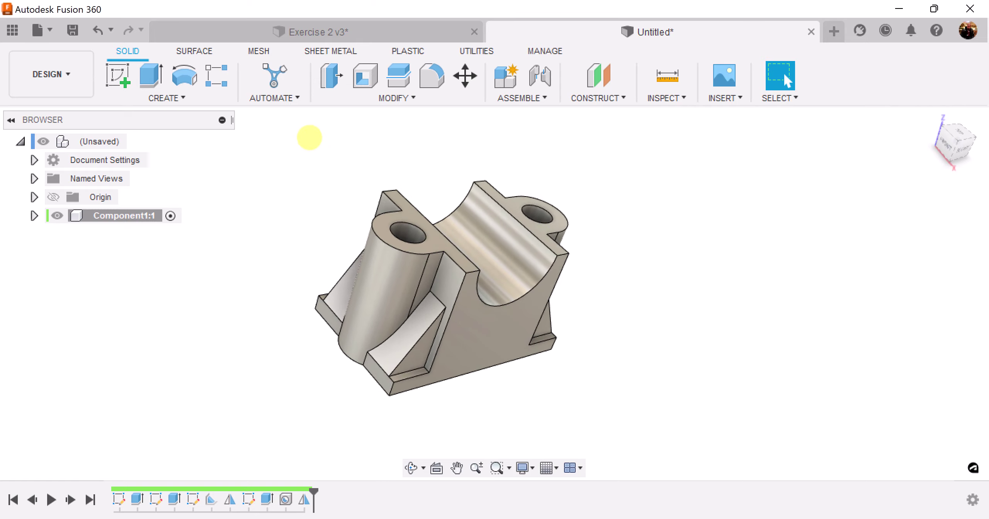
left_click_drag(301, 141, 653, 411)
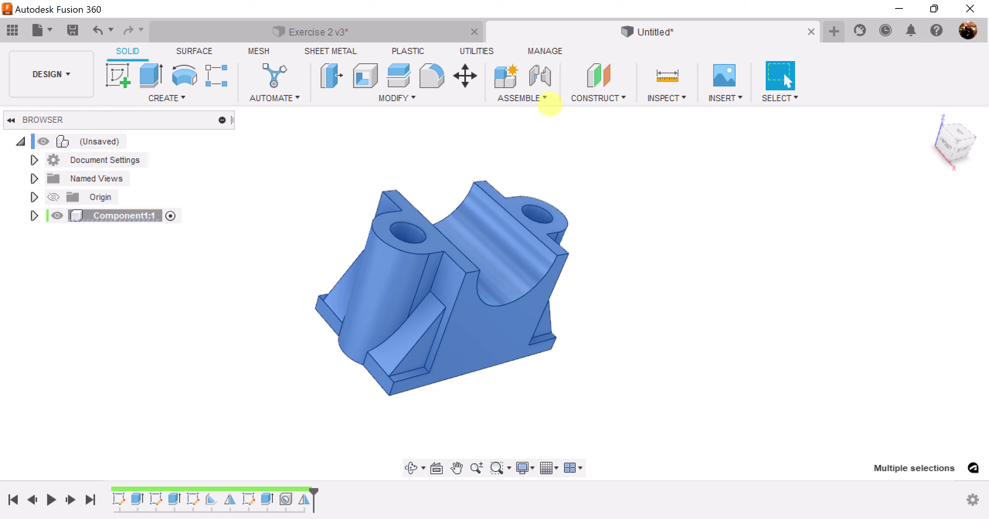
Fillet all the selected bracket edges with a 0.4 mm radius.
left_click(425, 73)
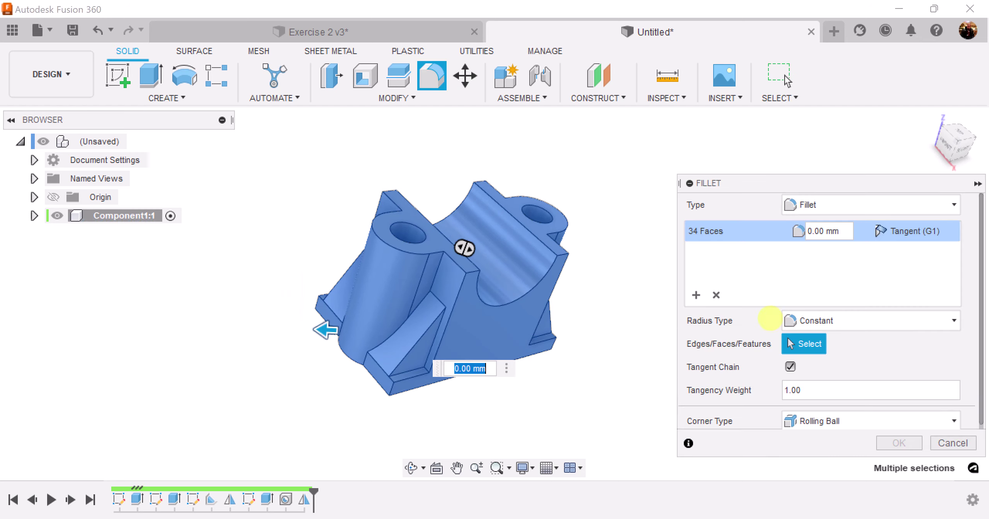
type(".4")
key("Return")
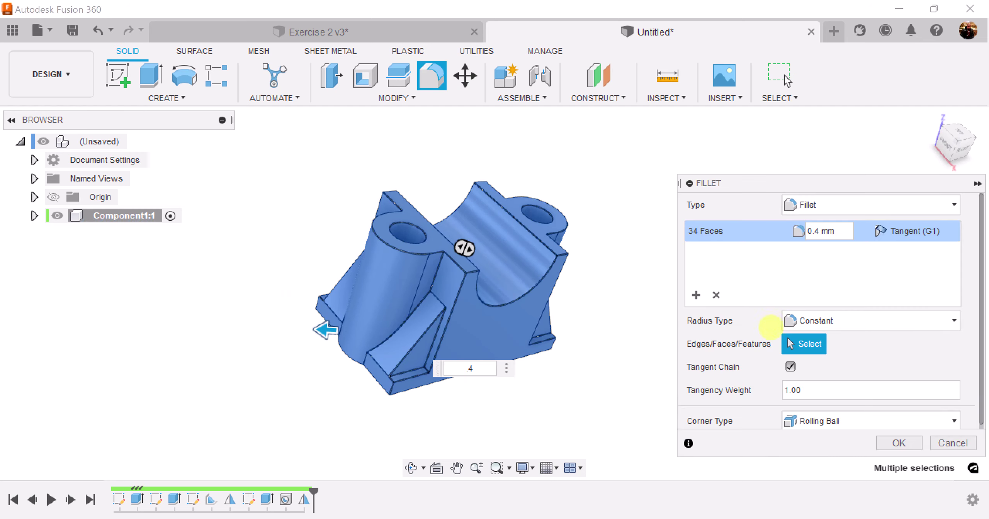
left_click(898, 443)
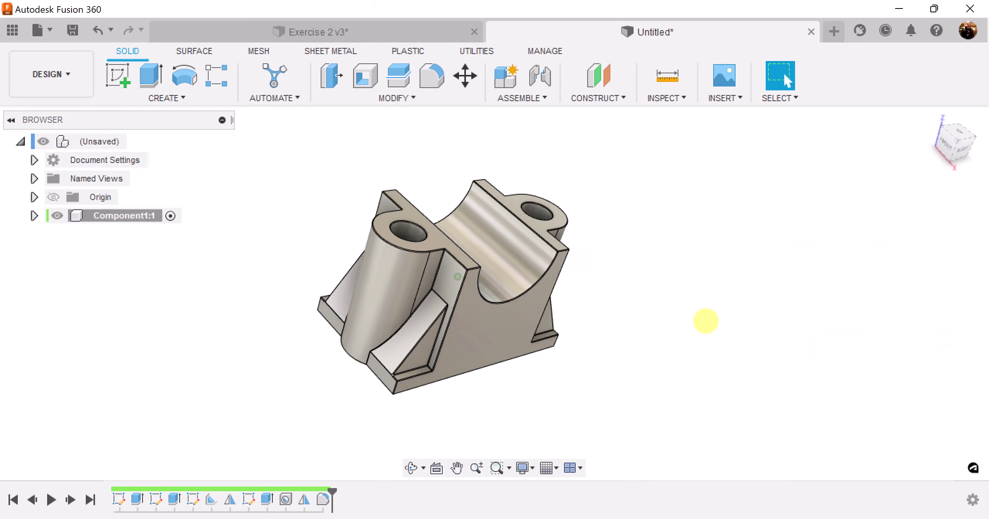